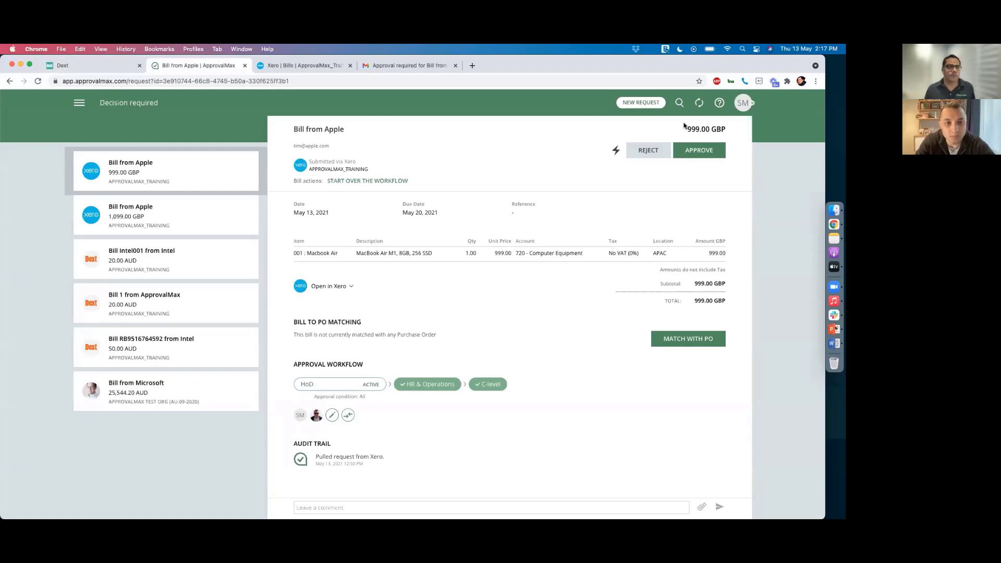
# Check the request synchronisation status of the connected organisations.
pyautogui.click(700, 103)
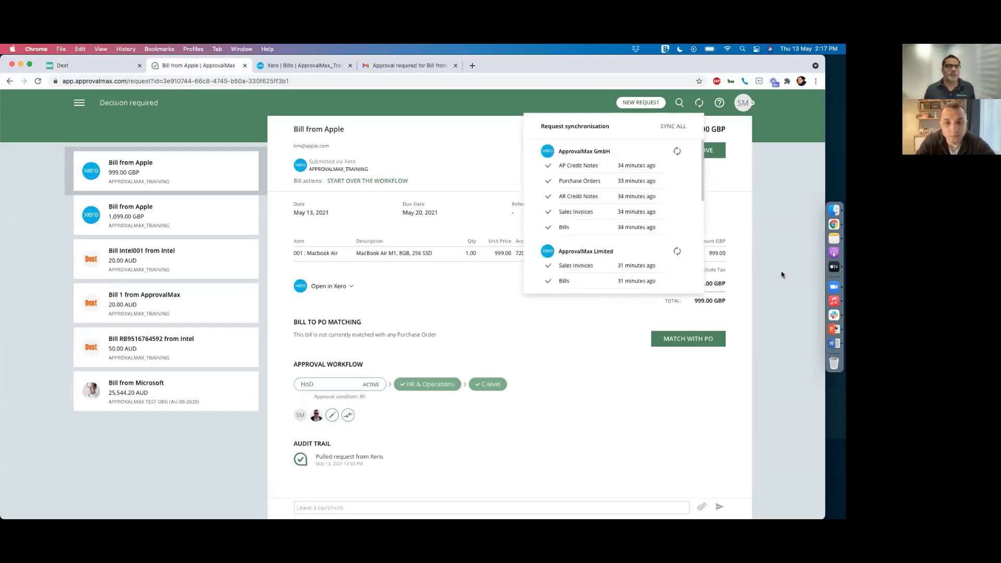
pyautogui.click(773, 151)
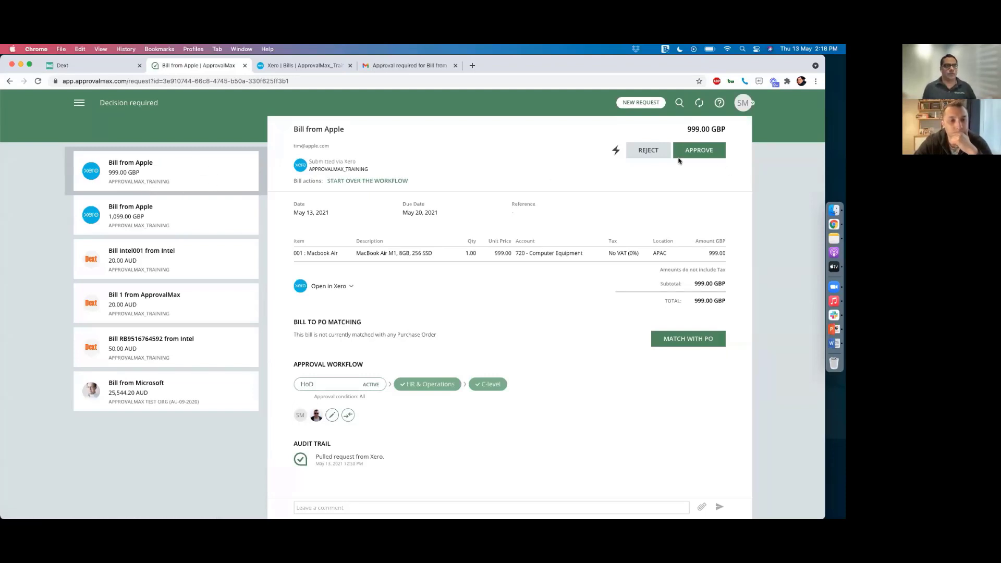
# Open the Partner portal, review the partner-only, marketing and product materials, and return to the bills awaiting a decision.
pyautogui.click(746, 103)
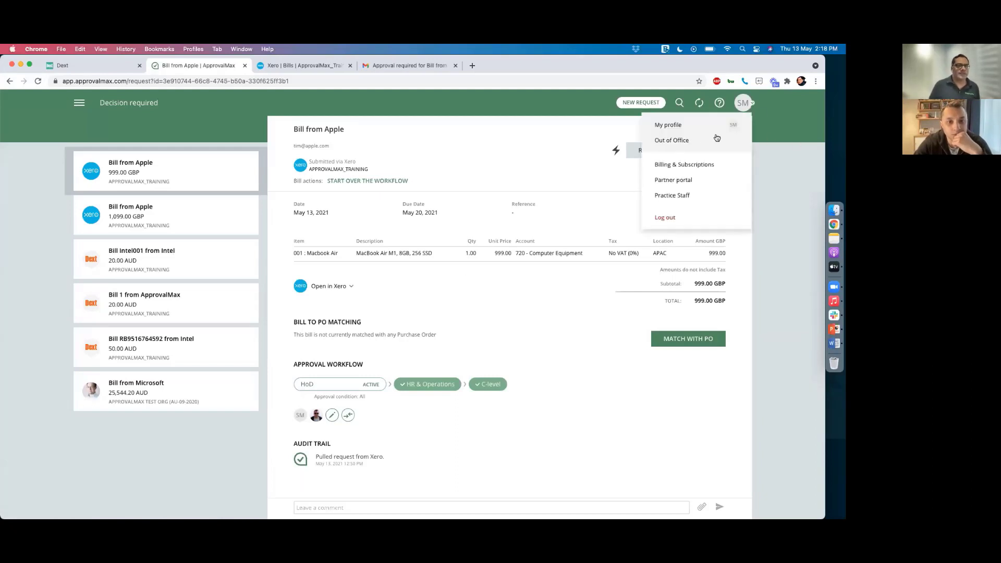
pyautogui.click(673, 180)
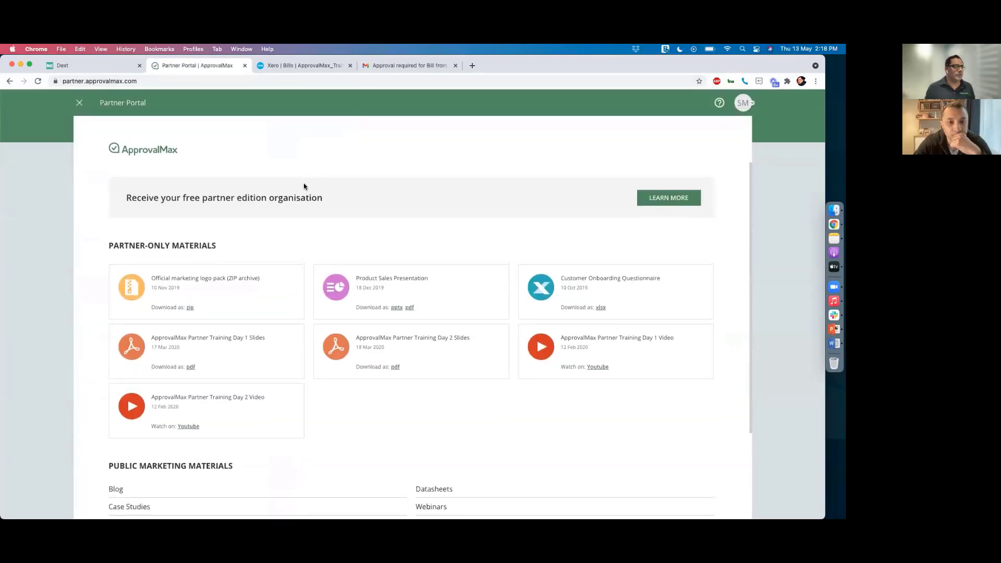
pyautogui.scroll(-3, 313, 209)
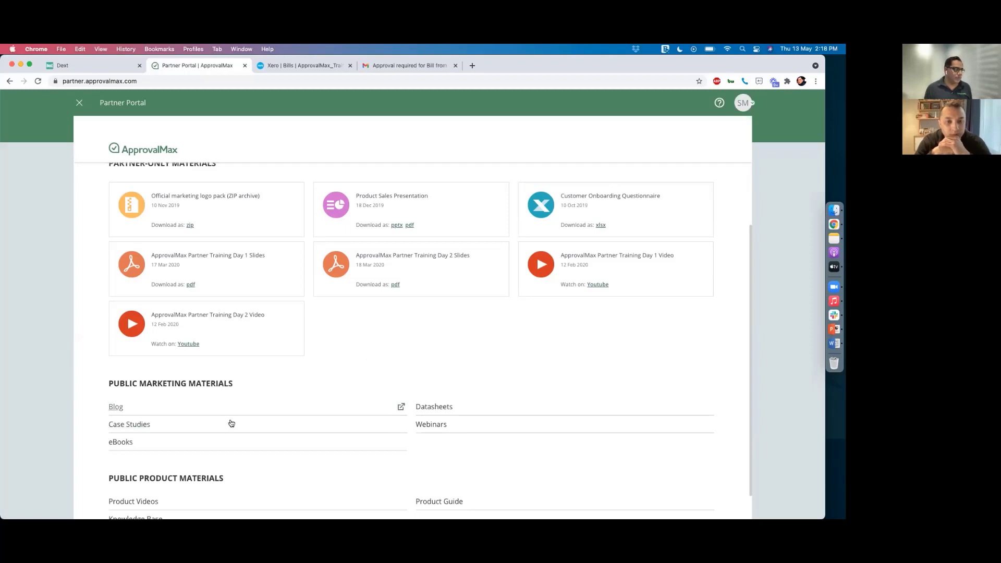
pyautogui.scroll(-1, 346, 380)
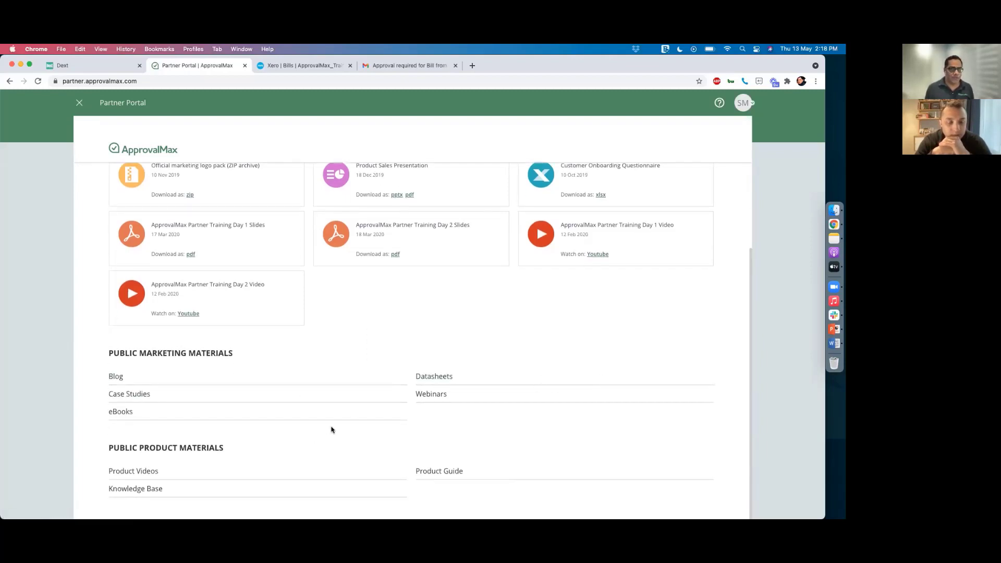
pyautogui.click(78, 104)
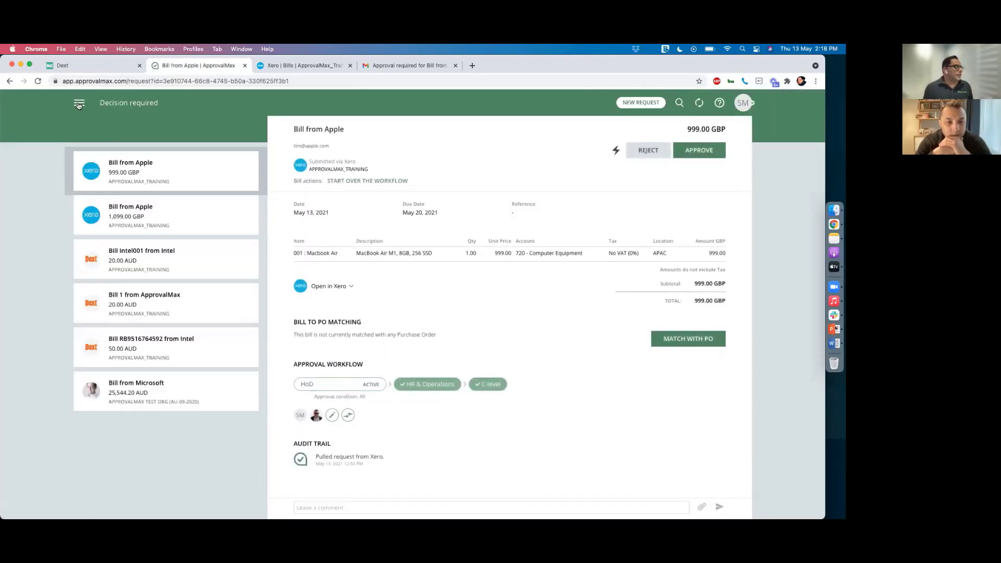
# Bring up the New organisation dialog, review its Xero and QuickBooks Online connection options, and close it without creating an organisation.
pyautogui.click(79, 104)
pyautogui.scroll(-2, 88, 234)
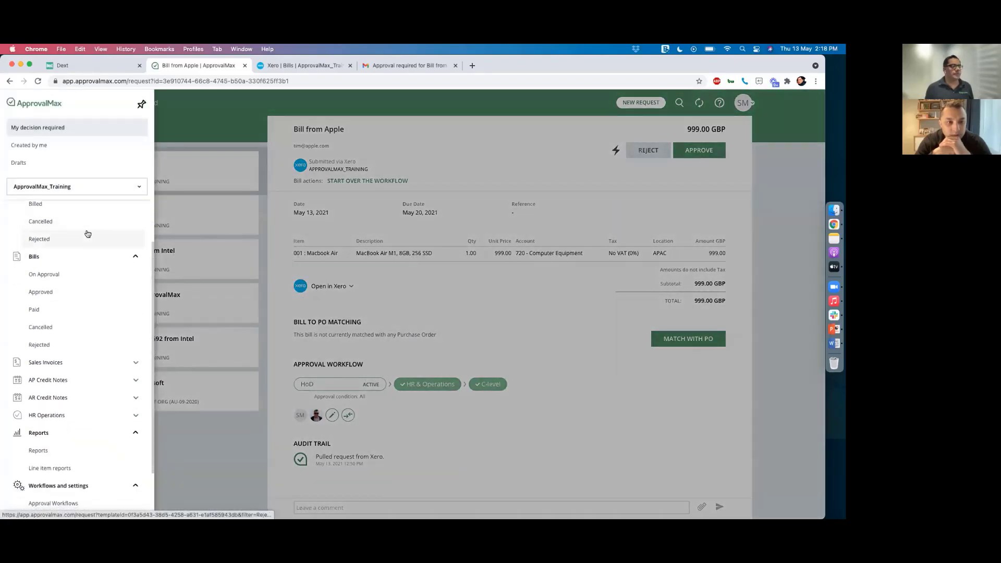
pyautogui.scroll(-1, 88, 219)
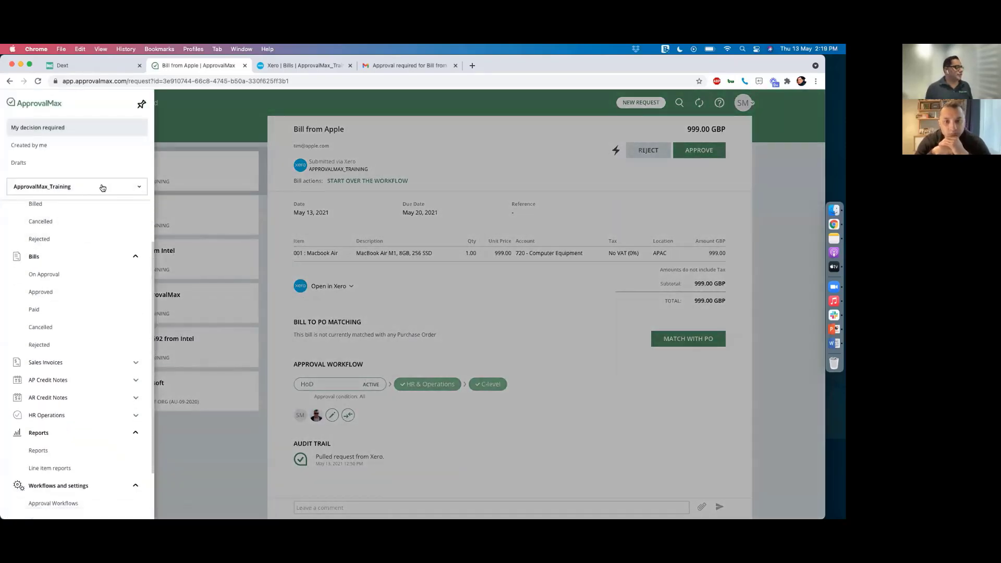
pyautogui.click(102, 186)
pyautogui.click(199, 117)
pyautogui.click(79, 102)
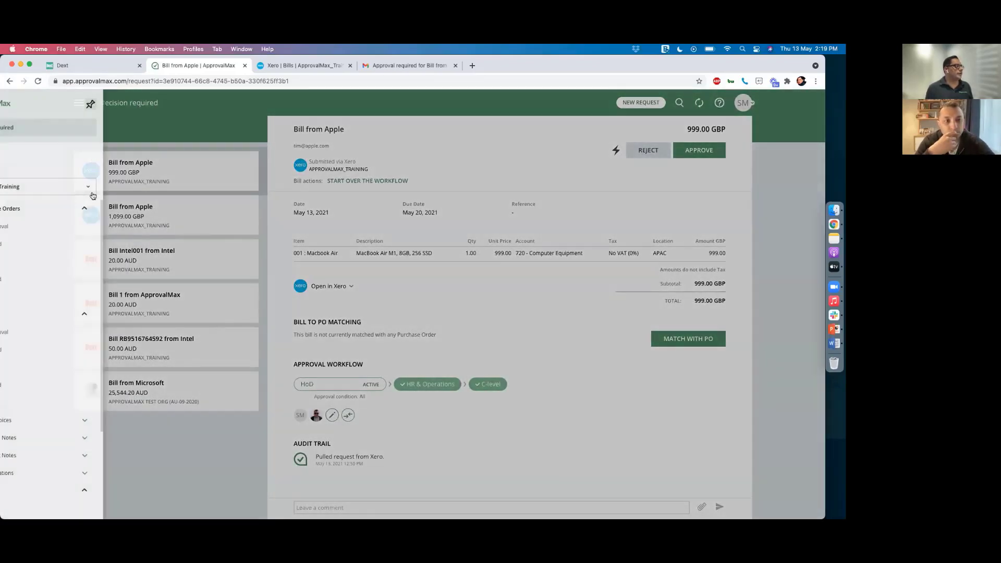
pyautogui.click(78, 186)
pyautogui.click(53, 293)
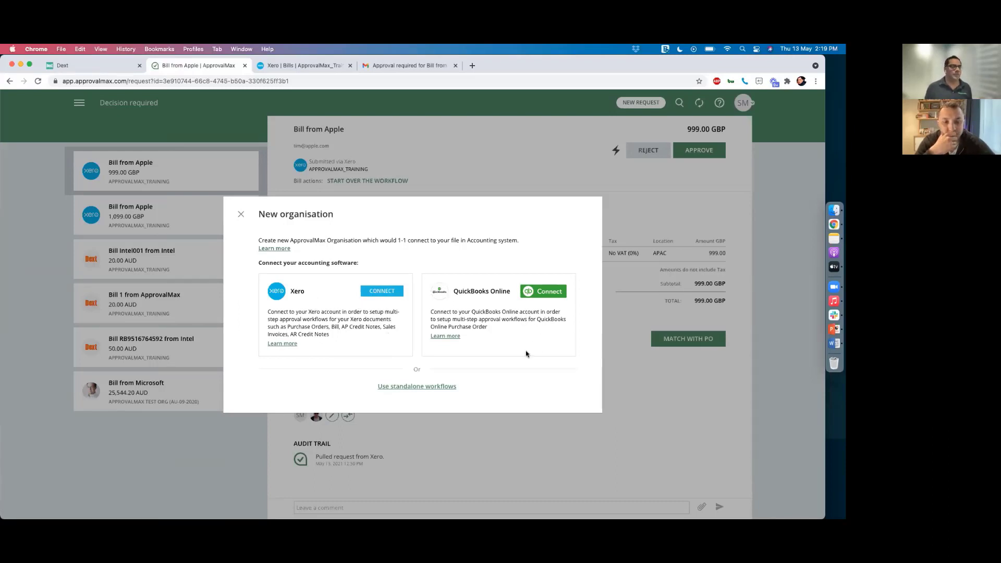
pyautogui.click(381, 292)
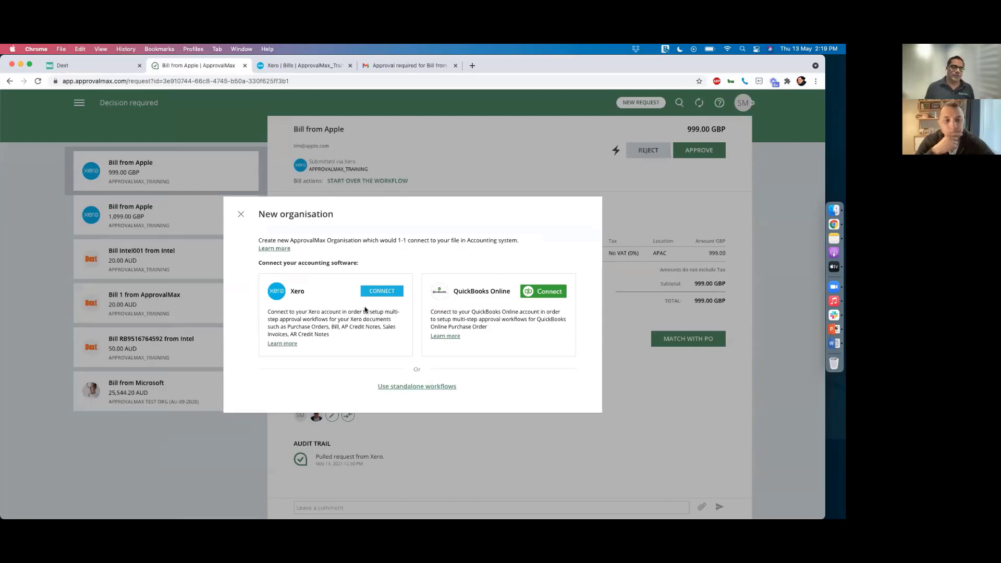
pyautogui.click(241, 215)
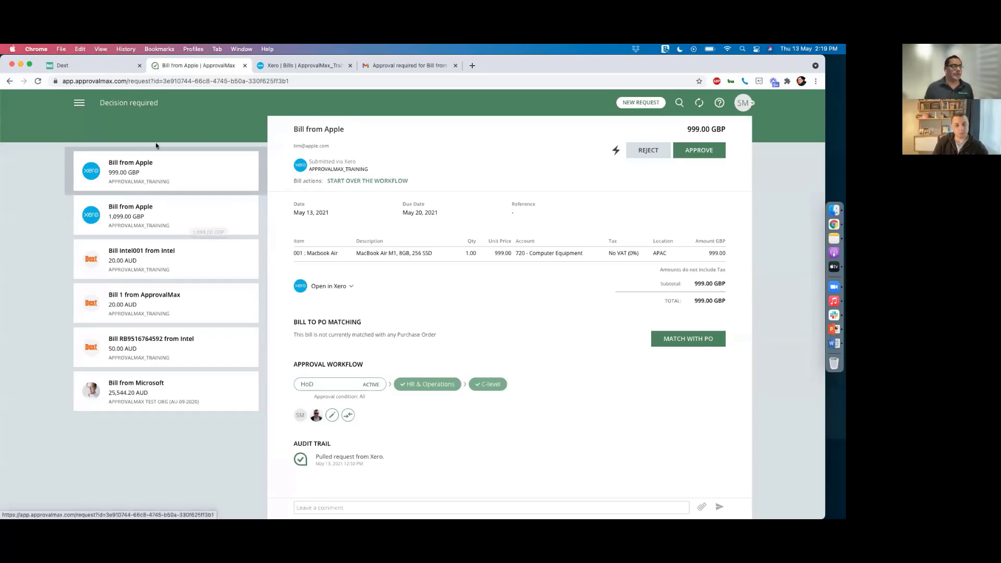
# Open the Users page of ApprovalMax_Training and view the roles available for a user with the User role.
pyautogui.click(80, 105)
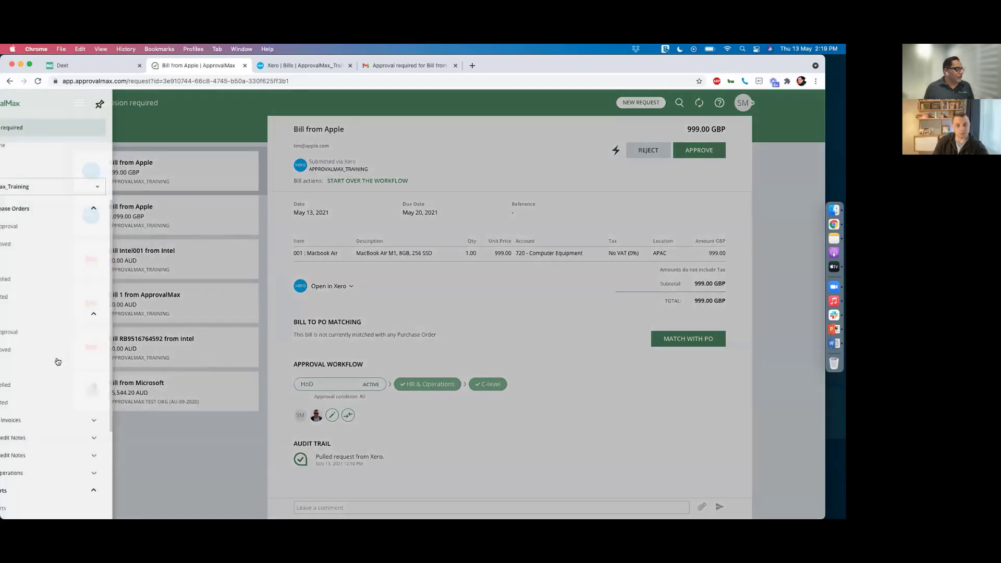
pyautogui.scroll(-5, 57, 361)
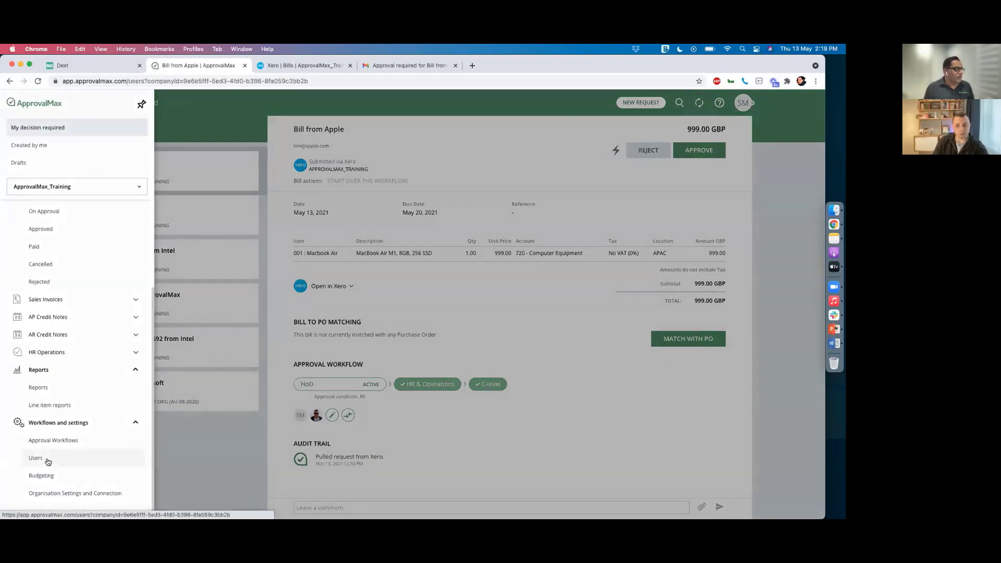
pyautogui.click(57, 459)
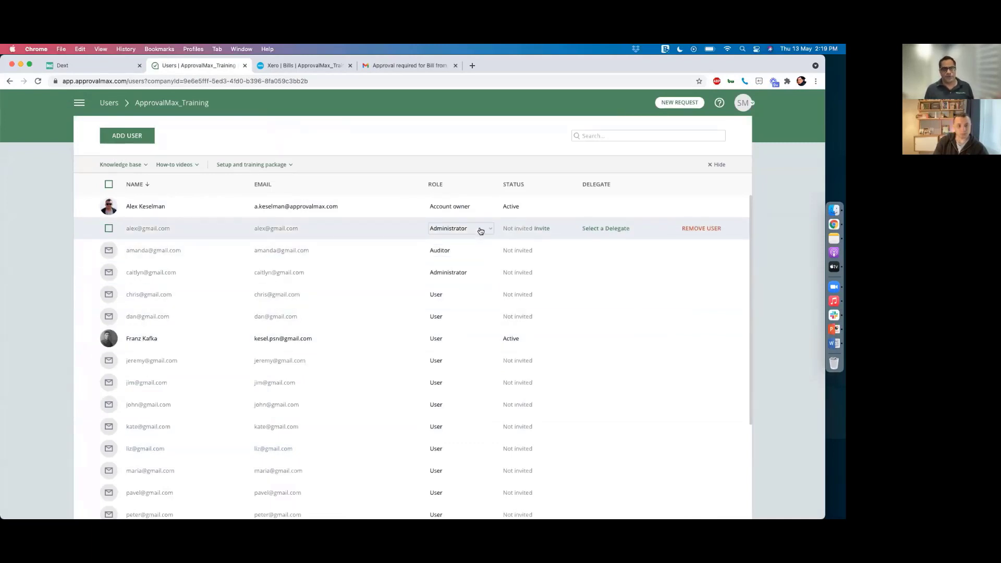
pyautogui.click(474, 295)
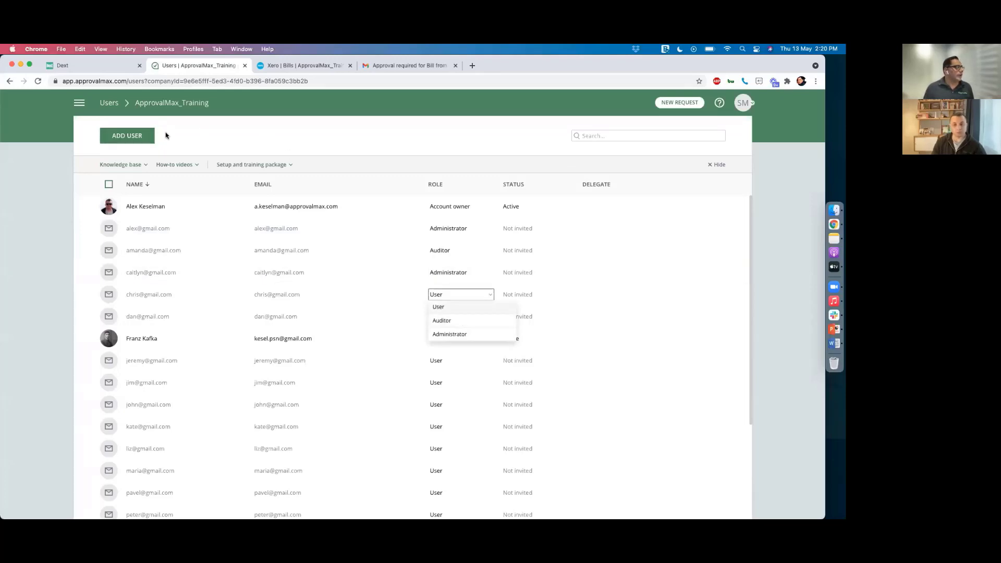
# Open the Purchase Order Creation and Approval workflow of ApprovalMax_Training and review its requesters, approval step and Xero authorisation.
pyautogui.click(79, 103)
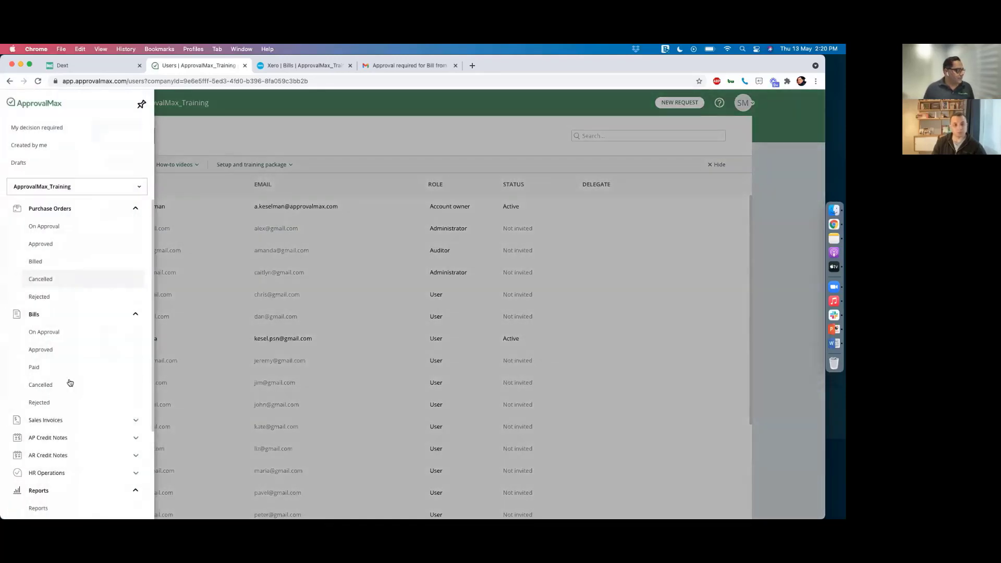
pyautogui.scroll(-3, 75, 376)
pyautogui.click(79, 441)
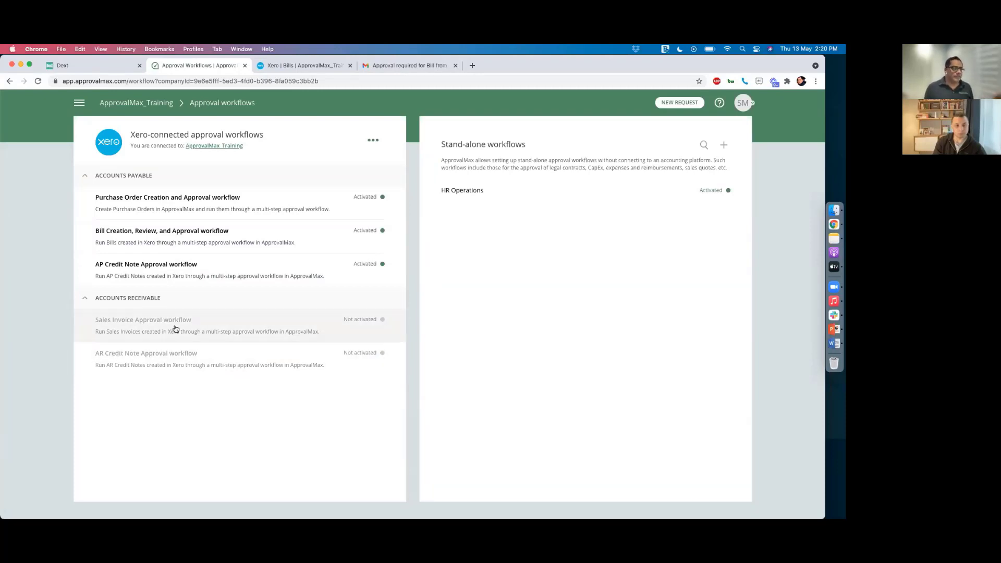
pyautogui.click(156, 204)
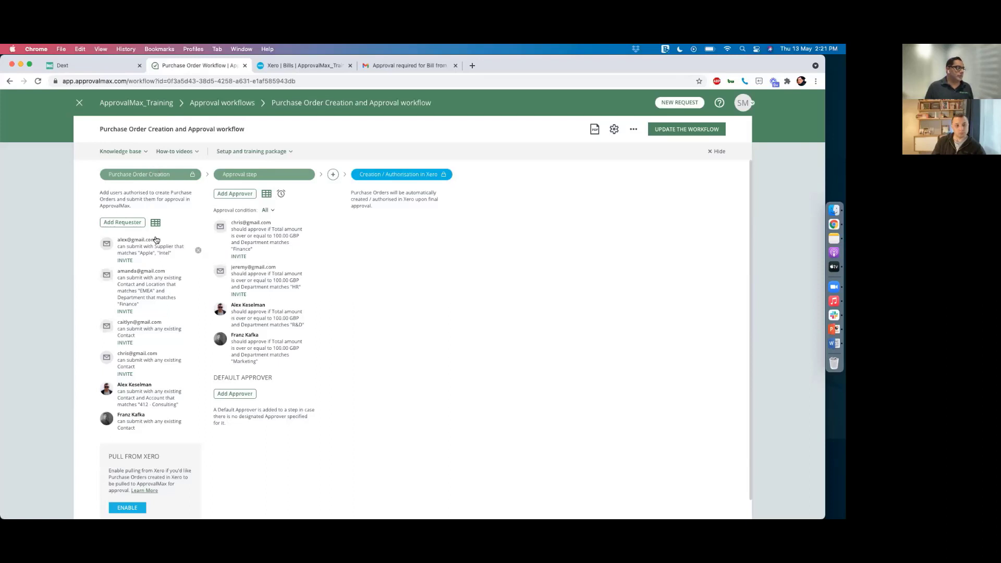
pyautogui.scroll(-2, 156, 240)
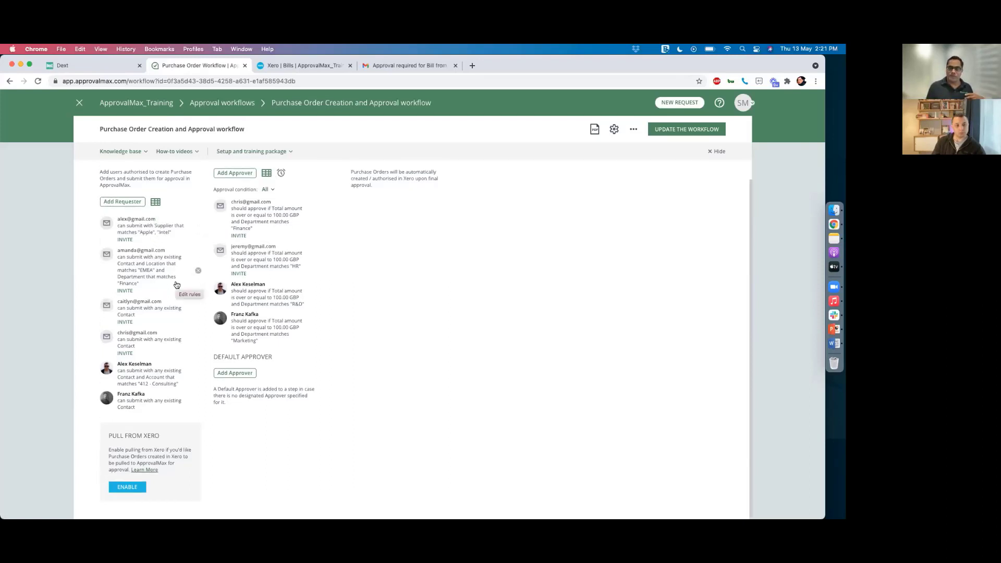
pyautogui.scroll(2, 177, 285)
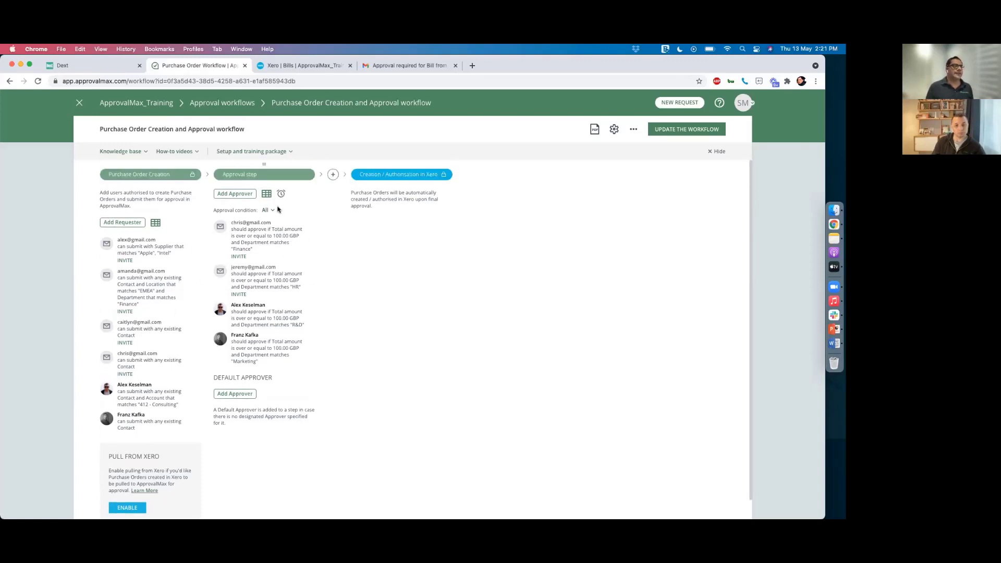
pyautogui.scroll(-1, 483, 198)
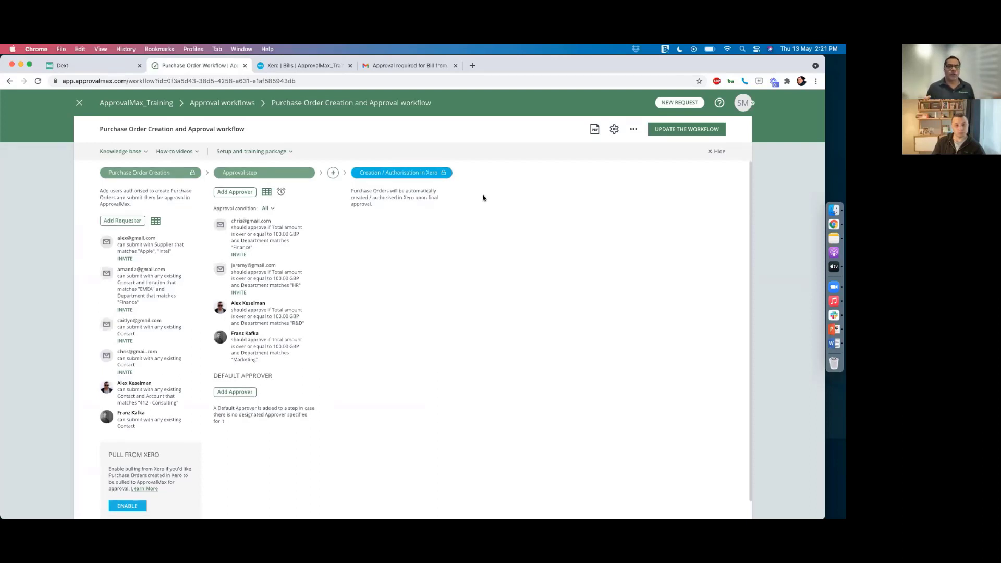
pyautogui.scroll(-1, 483, 198)
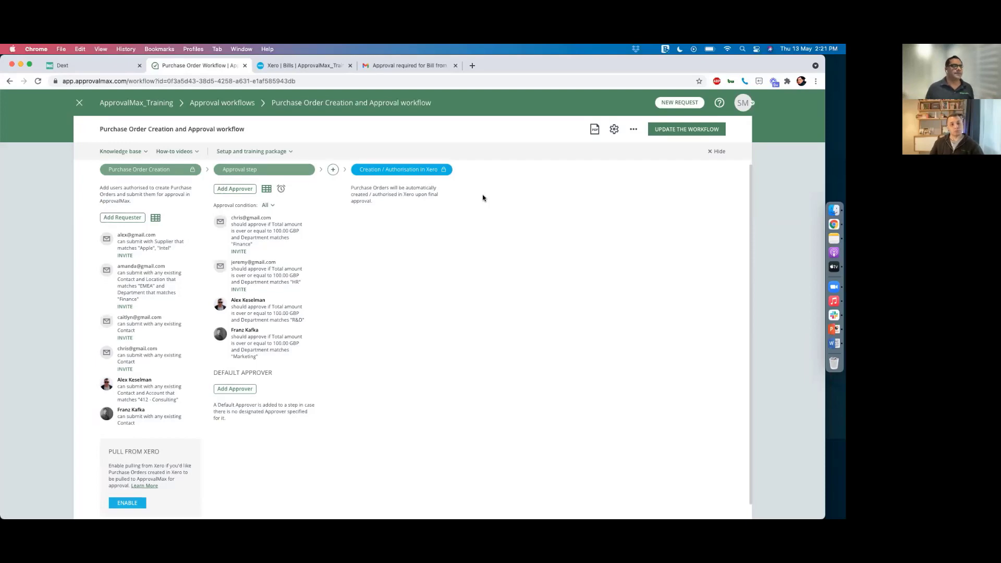
# Switch to the AP Credit Note Approval workflow and examine its approval steps and approver rules from Department Managers to Board Approval.
pyautogui.click(79, 103)
pyautogui.click(159, 268)
pyautogui.hscroll(3, 517, 259)
pyautogui.scroll(-2, 518, 259)
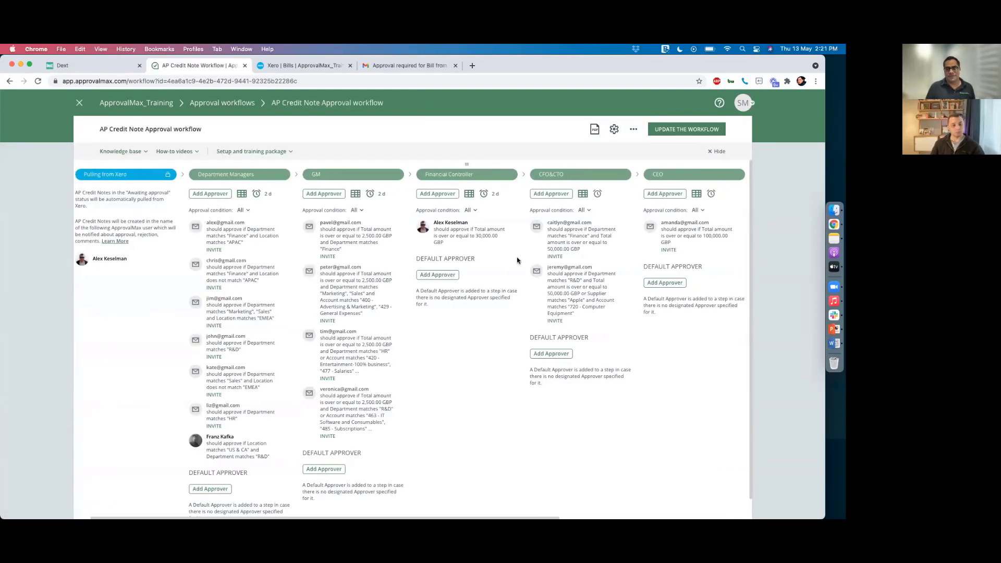
pyautogui.hscroll(6, 484, 265)
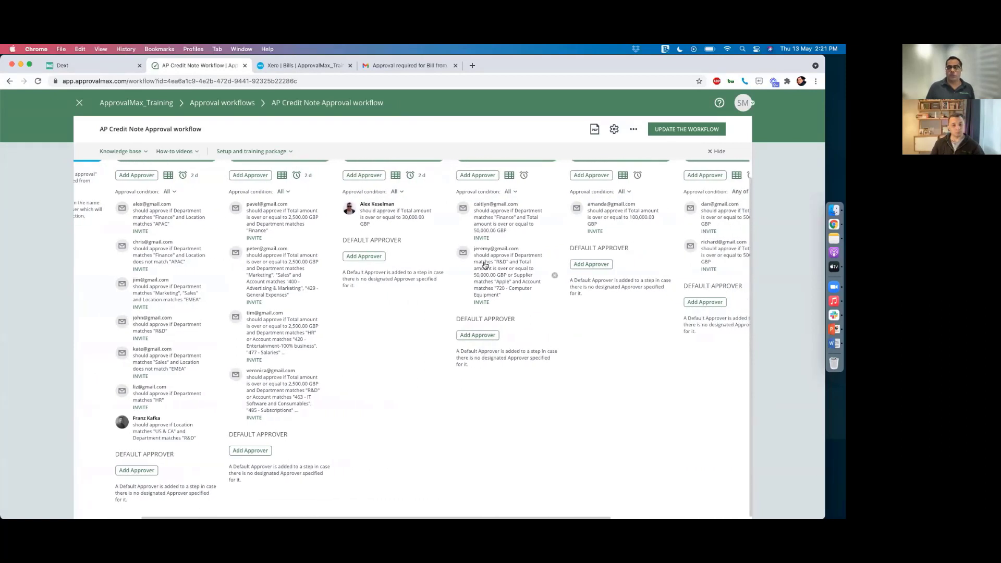
pyautogui.scroll(2, 484, 265)
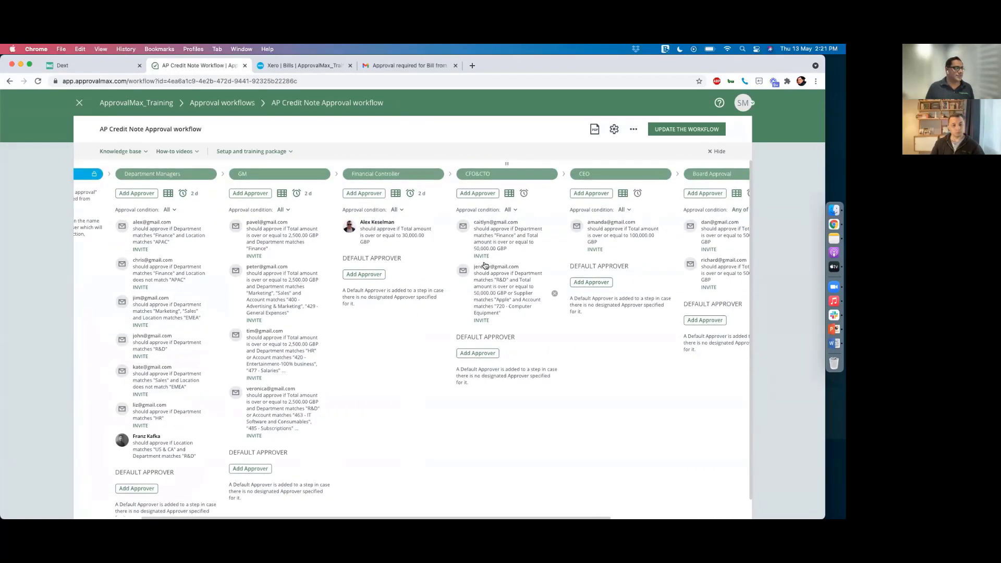
pyautogui.hscroll(5, 484, 265)
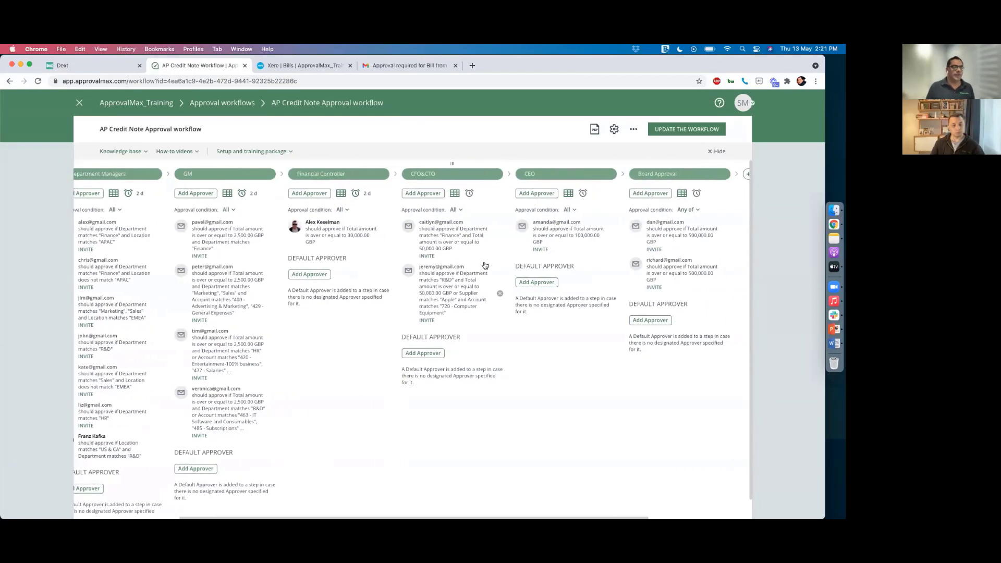
pyautogui.scroll(-1, 485, 266)
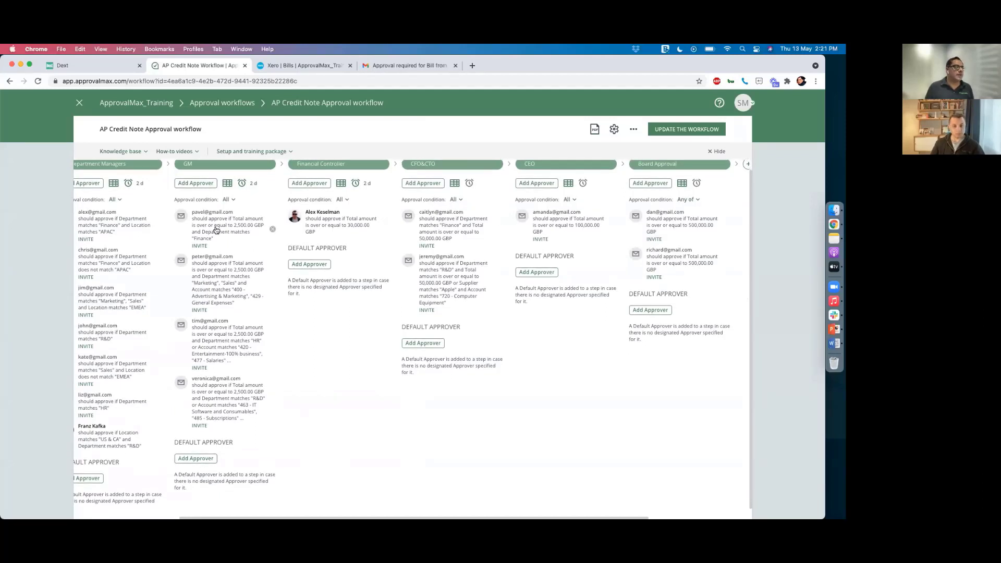
pyautogui.scroll(1, 216, 230)
pyautogui.hscroll(-2, 216, 230)
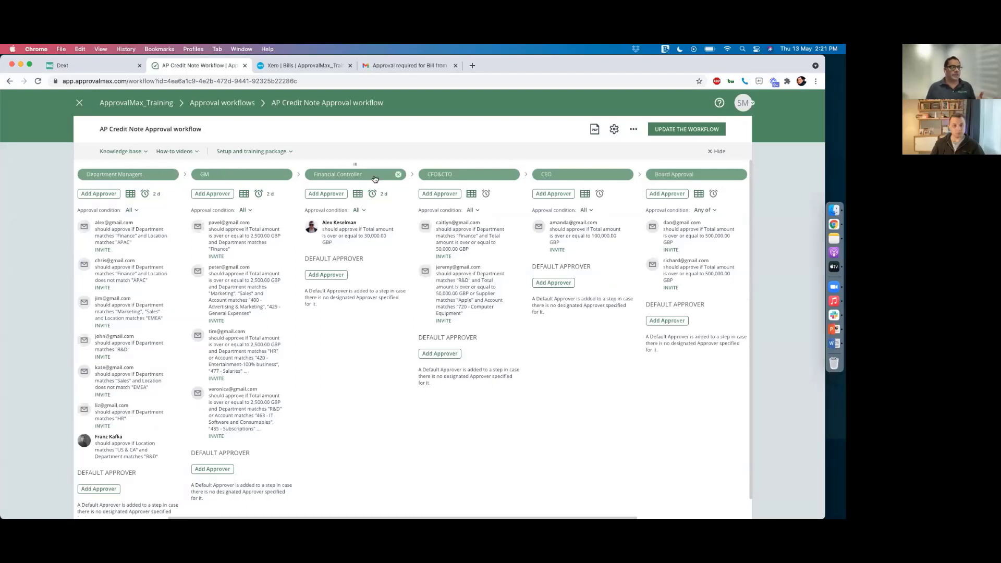
pyautogui.hscroll(5, 558, 190)
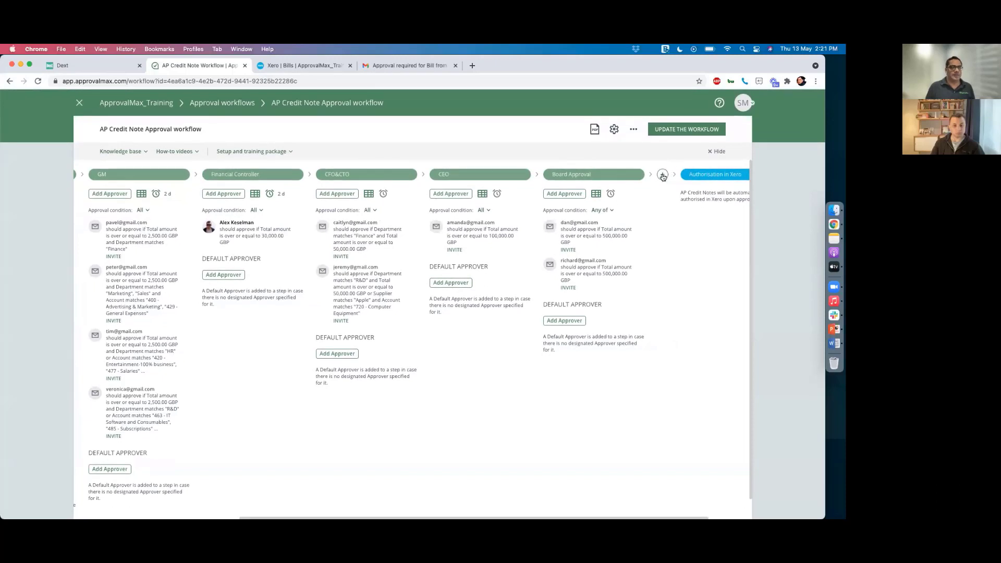
# Try adding an approval step after Board Approval in the AP Credit Note workflow, and discard the unsaved changes.
pyautogui.click(662, 174)
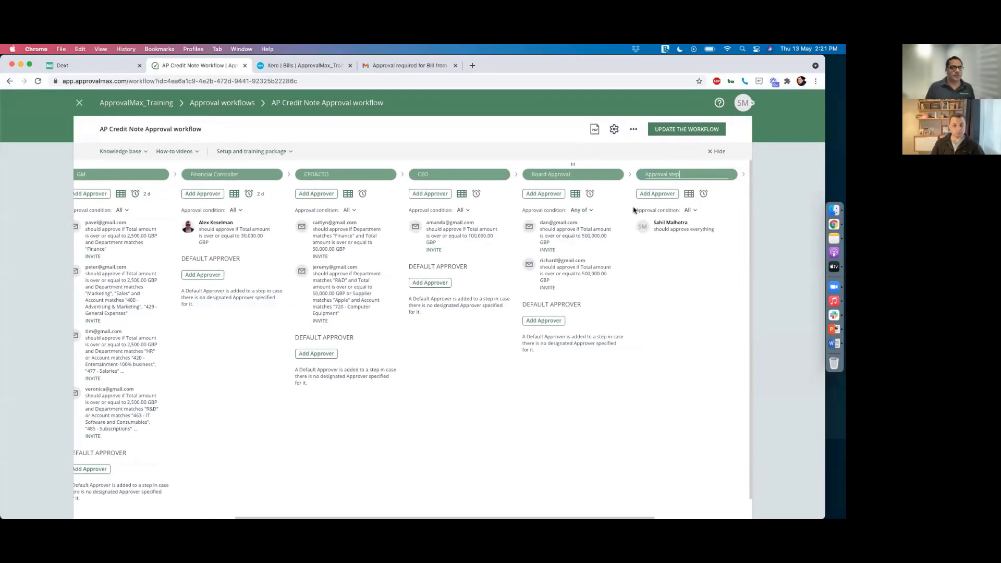
pyautogui.moveTo(688, 164)
pyautogui.mouseDown()
pyautogui.moveTo(364, 169)
pyautogui.moveTo(696, 164)
pyautogui.mouseUp()
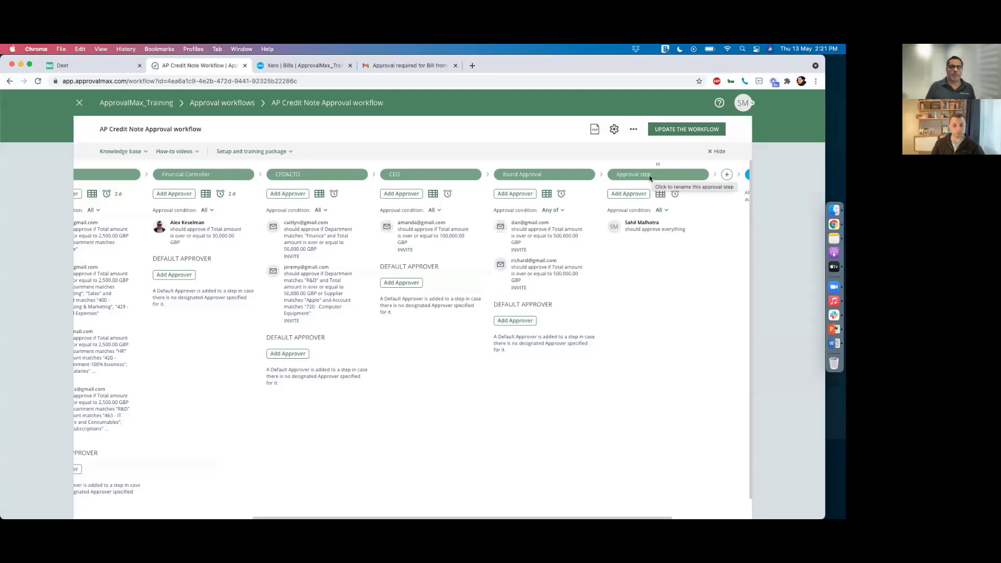
pyautogui.click(78, 104)
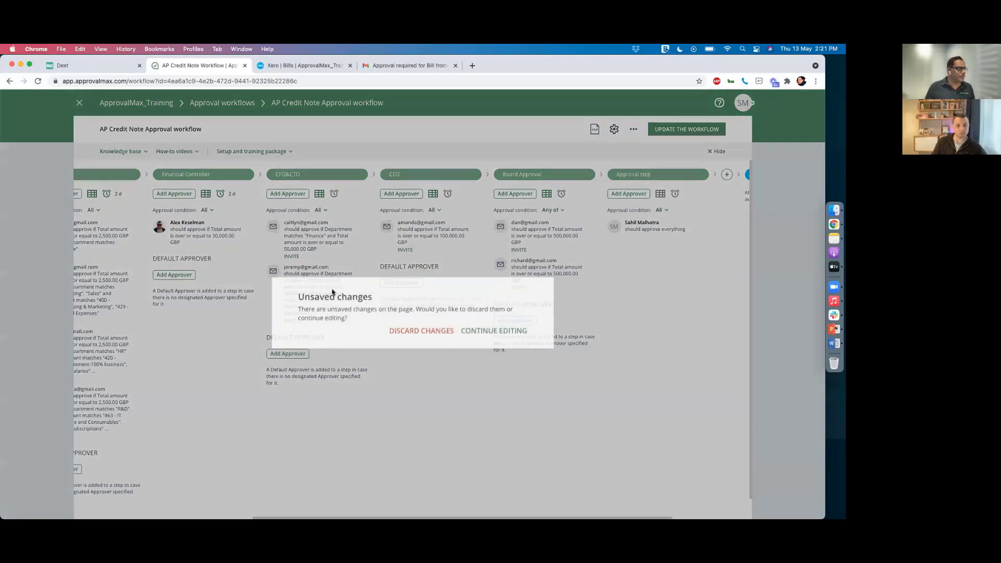
pyautogui.click(402, 323)
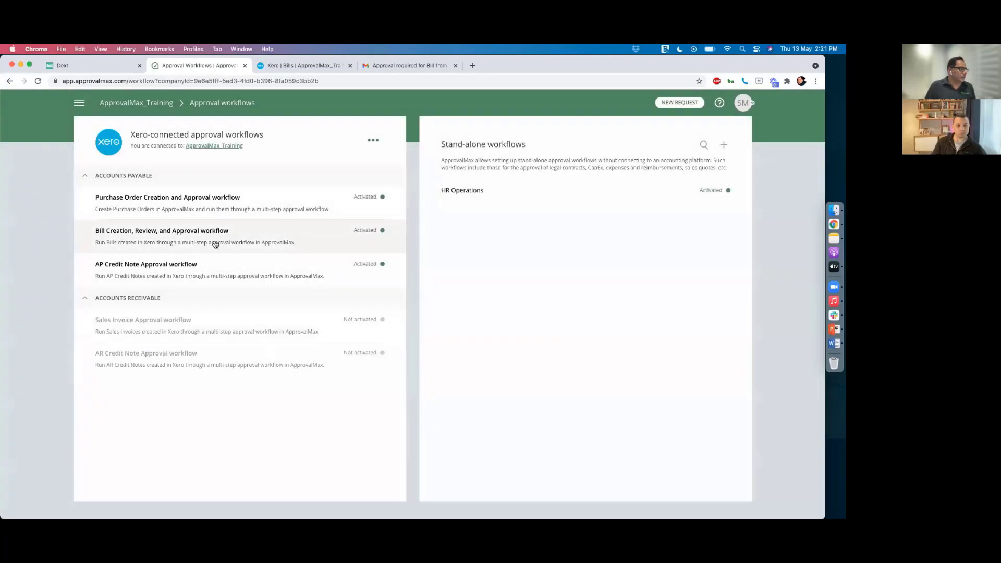
# Open the Bill Creation, Review, and Approval workflow and examine the approval matrix of its HoD step.
pyautogui.click(216, 242)
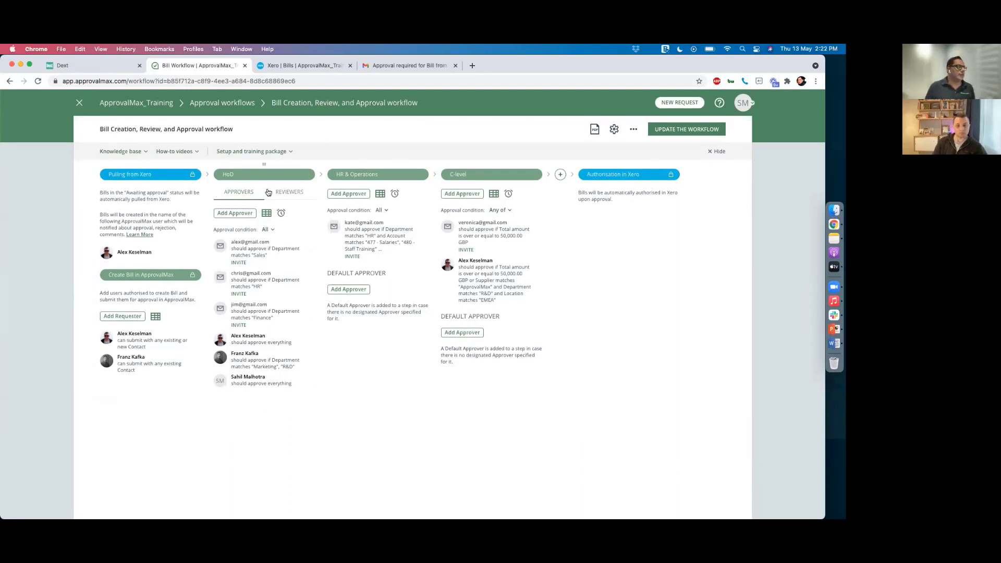
pyautogui.click(266, 213)
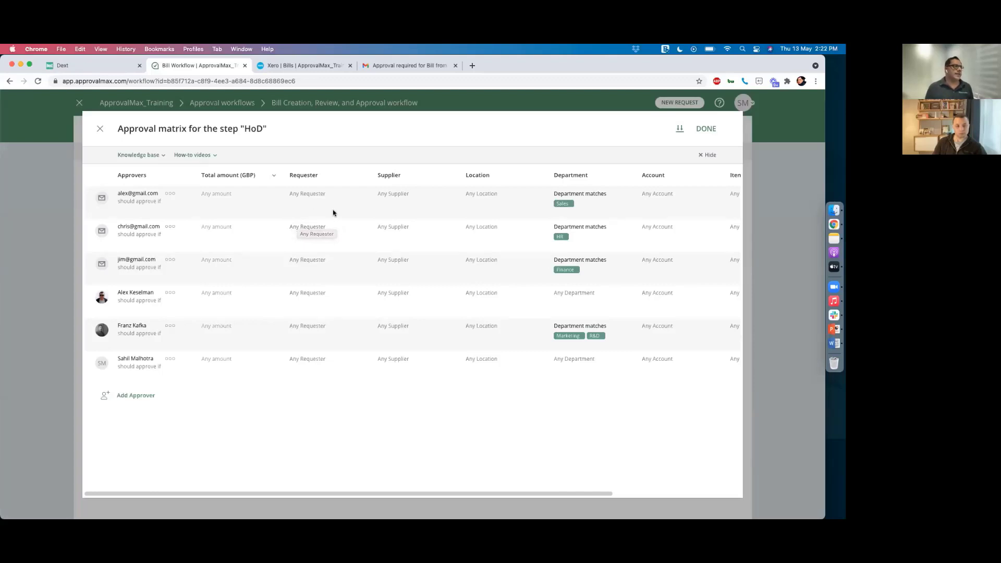
pyautogui.hscroll(2, 333, 213)
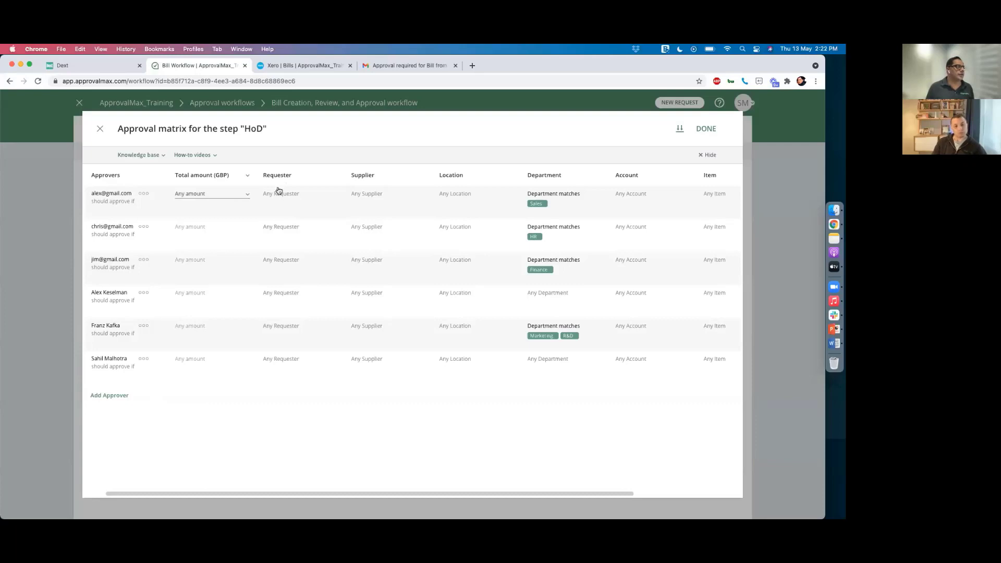
# Try limiting the HoD matrix's first approver, the one for the Sales department, to total amounts within 1,000 to 2,000 GBP.
pyautogui.click(231, 196)
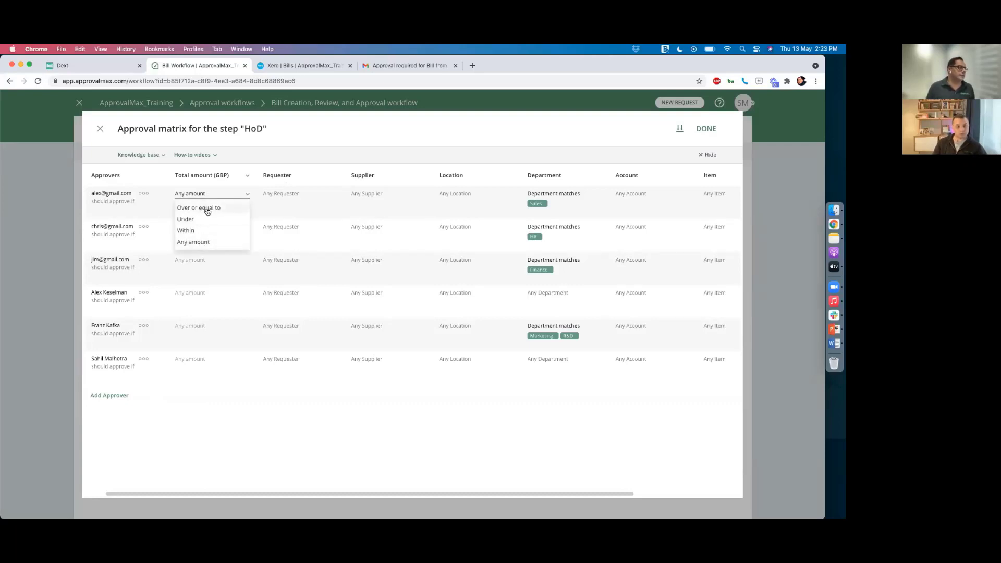
pyautogui.click(199, 231)
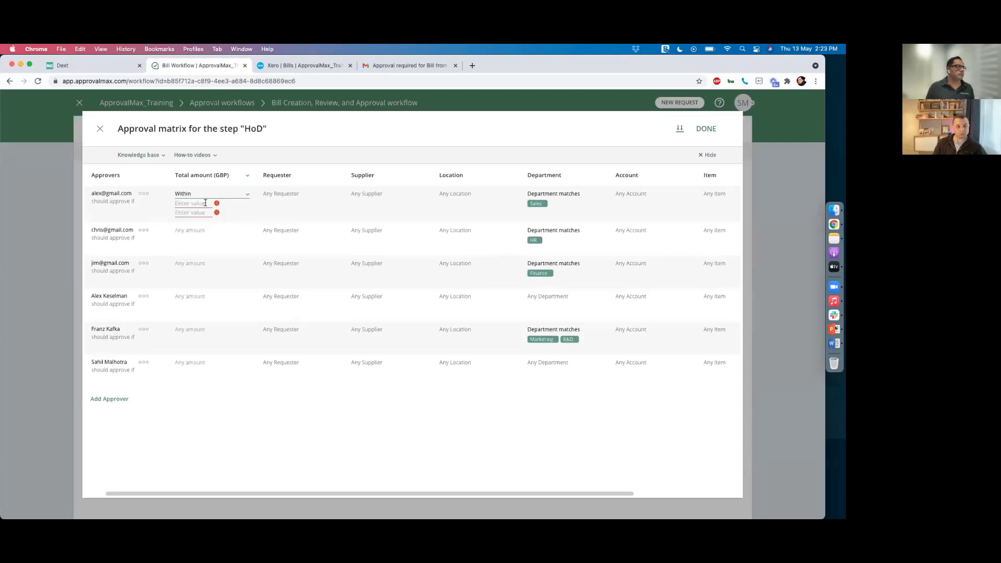
pyautogui.click(205, 203)
pyautogui.write('100')
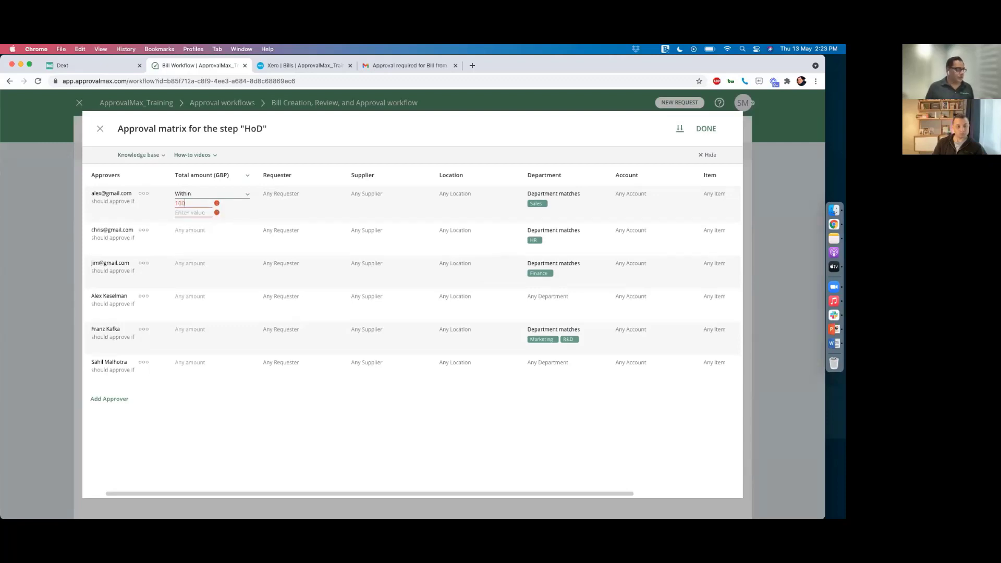
pyautogui.write('2000')
pyautogui.click(300, 194)
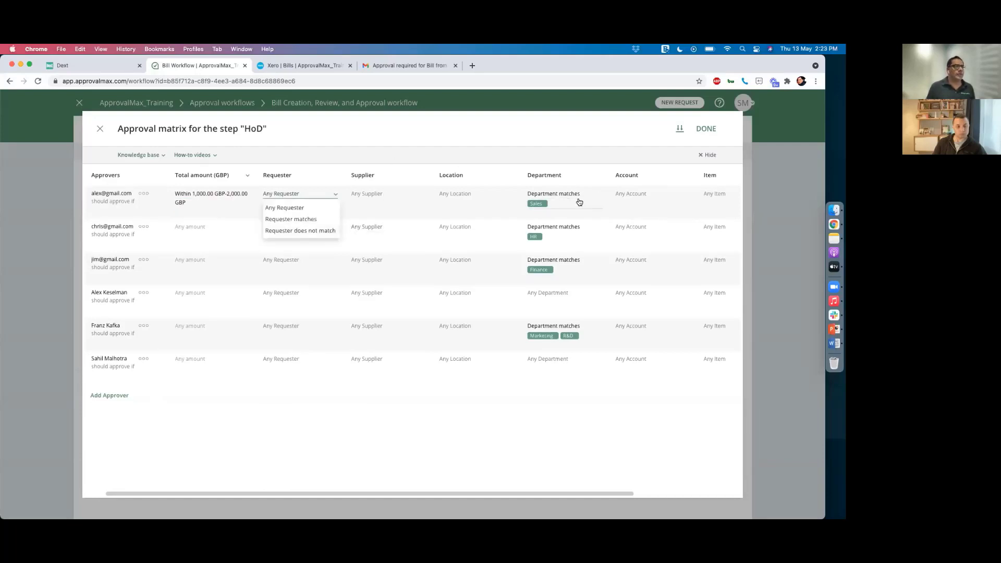
# Try adding an account condition to the Sales approver that matches 400 - Advertising & Marketing and 325 - Direct Expenses.
pyautogui.hscroll(3, 540, 203)
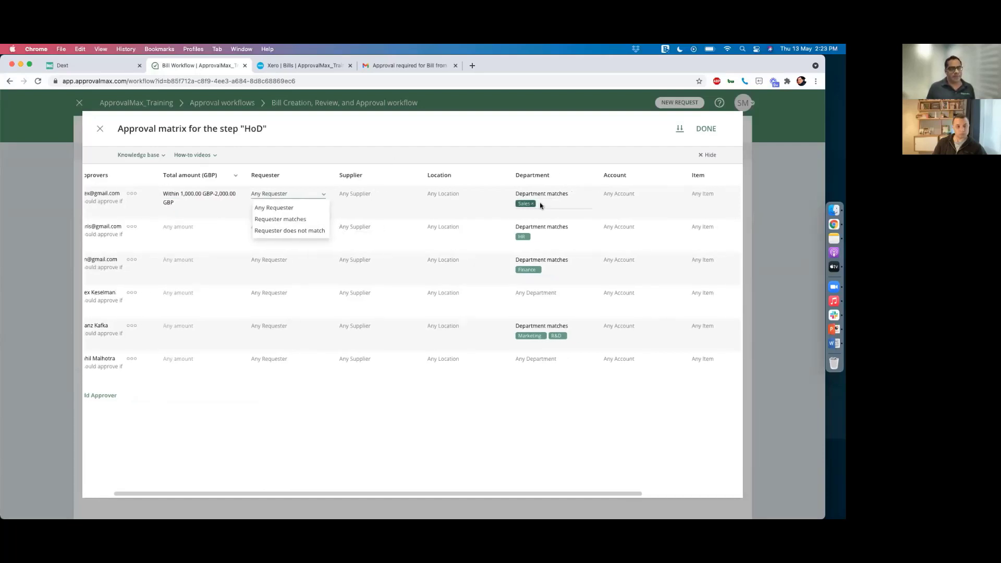
pyautogui.click(566, 195)
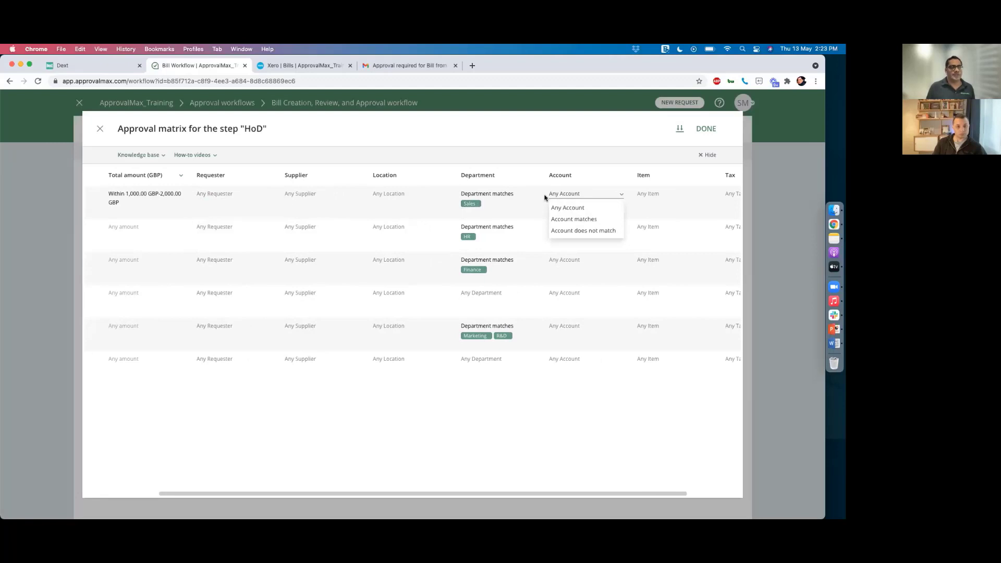
pyautogui.click(585, 221)
pyautogui.scroll(-3, 574, 266)
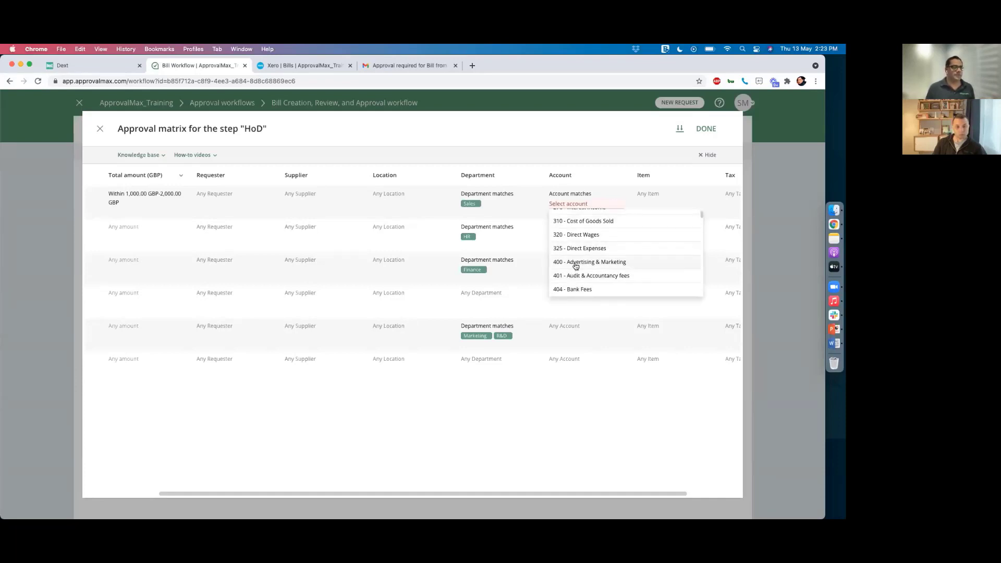
pyautogui.click(576, 263)
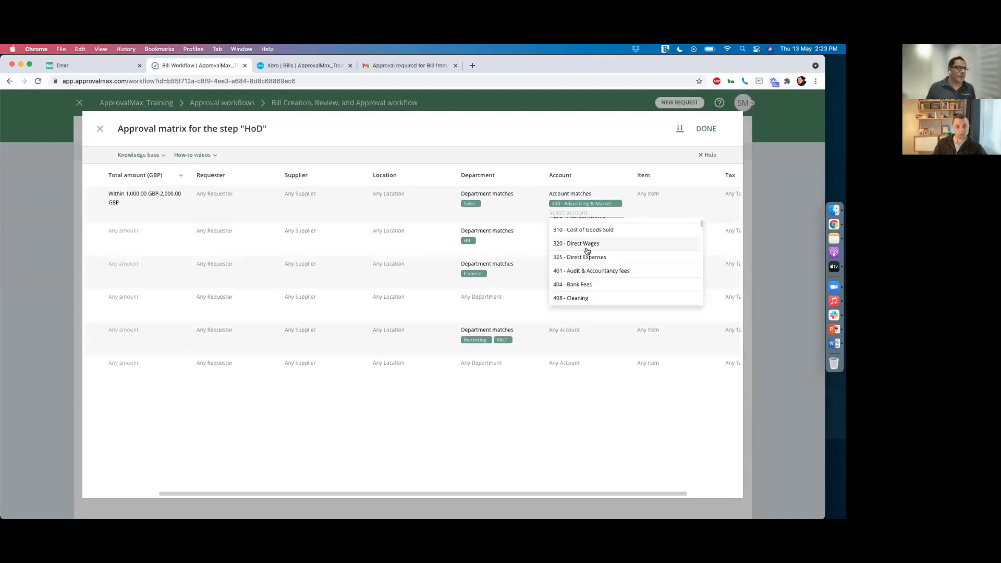
pyautogui.click(588, 260)
pyautogui.click(520, 224)
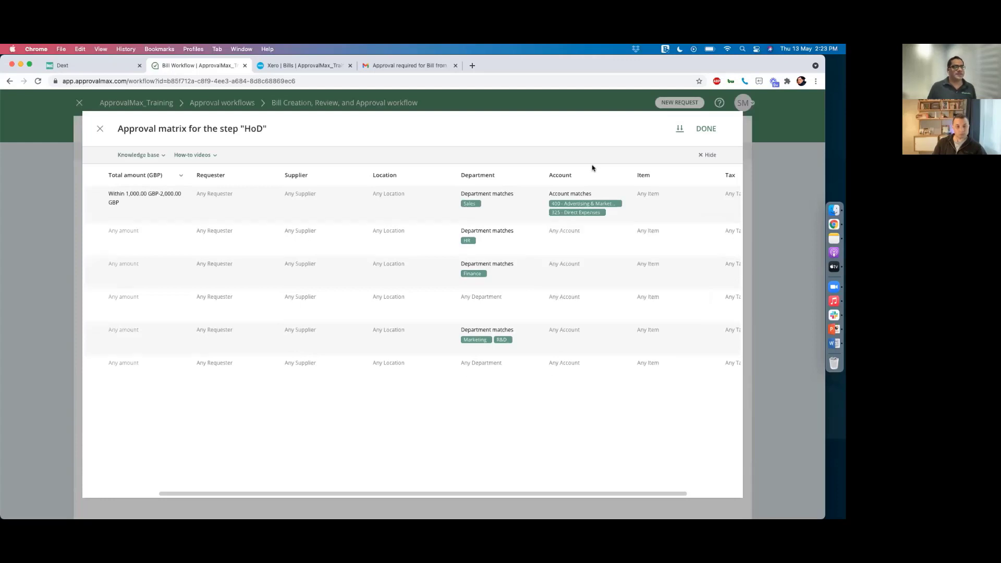
# Leave the HoD matrix and the bill workflow without updating it, and open the list of bills on approval.
pyautogui.hscroll(3, 615, 217)
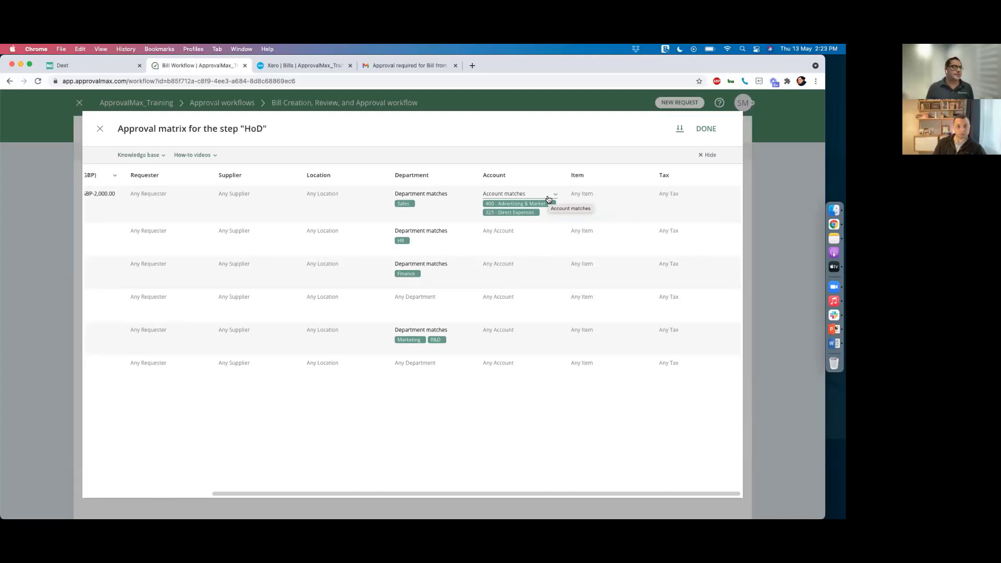
pyautogui.hscroll(-6, 509, 214)
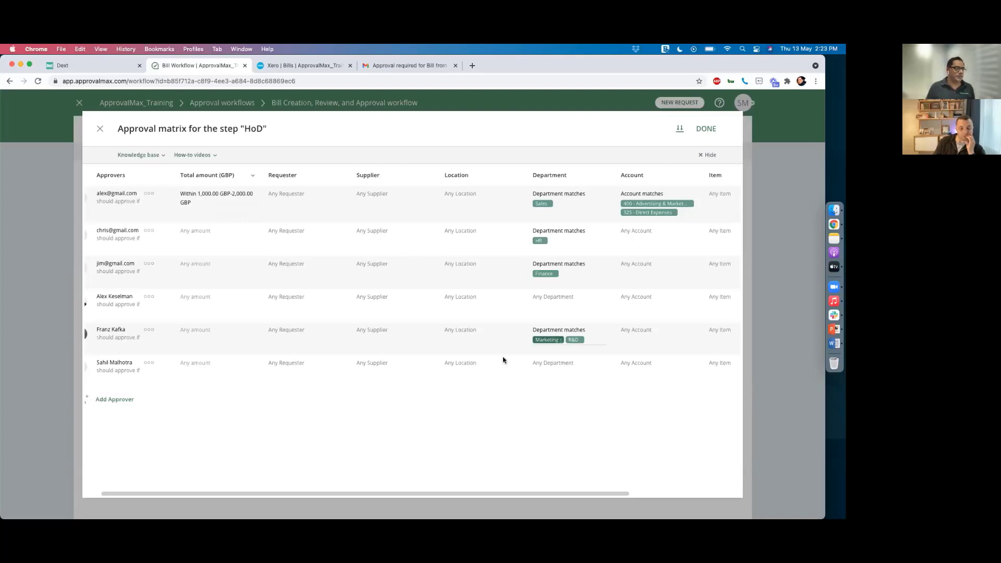
pyautogui.click(704, 131)
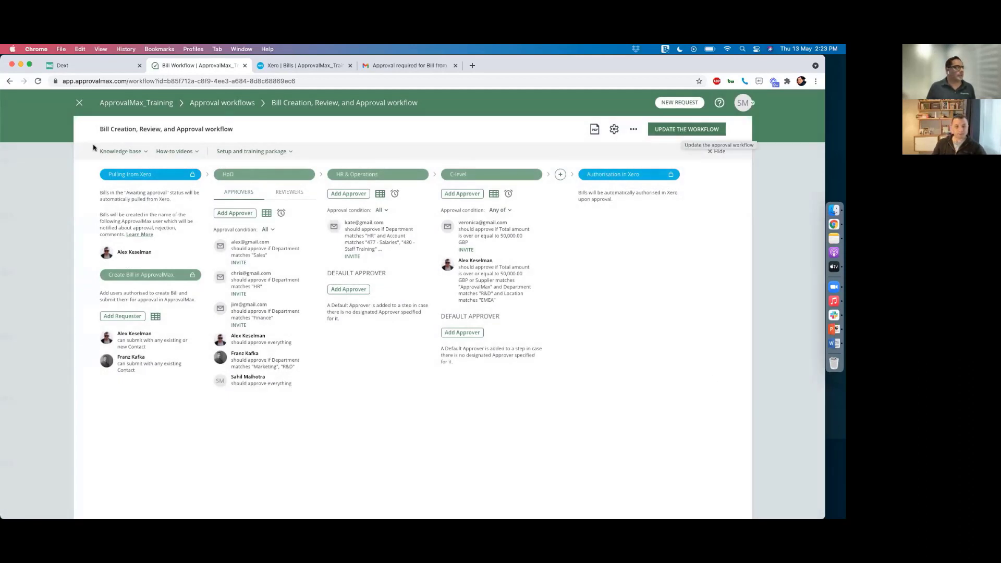
pyautogui.click(80, 104)
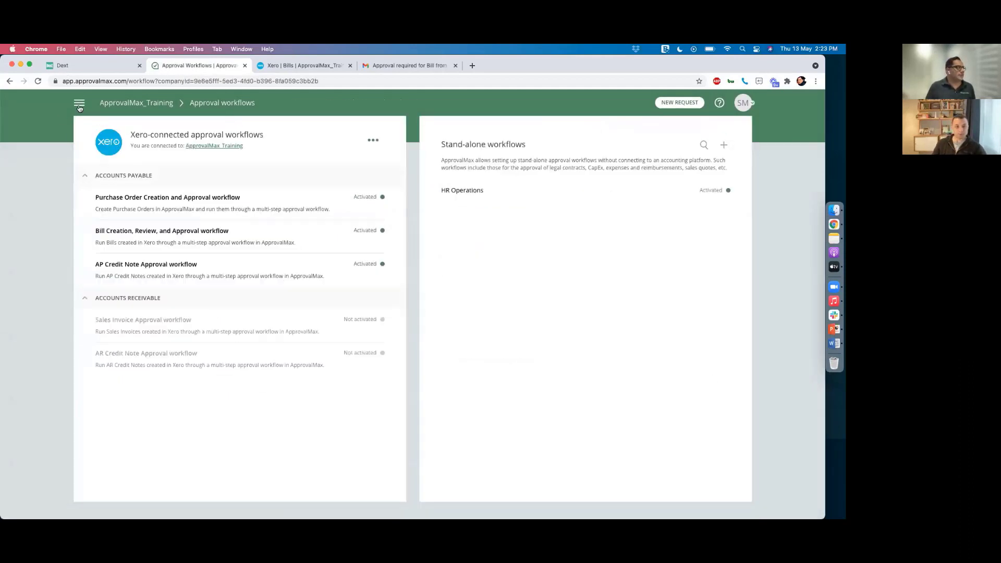
pyautogui.click(80, 107)
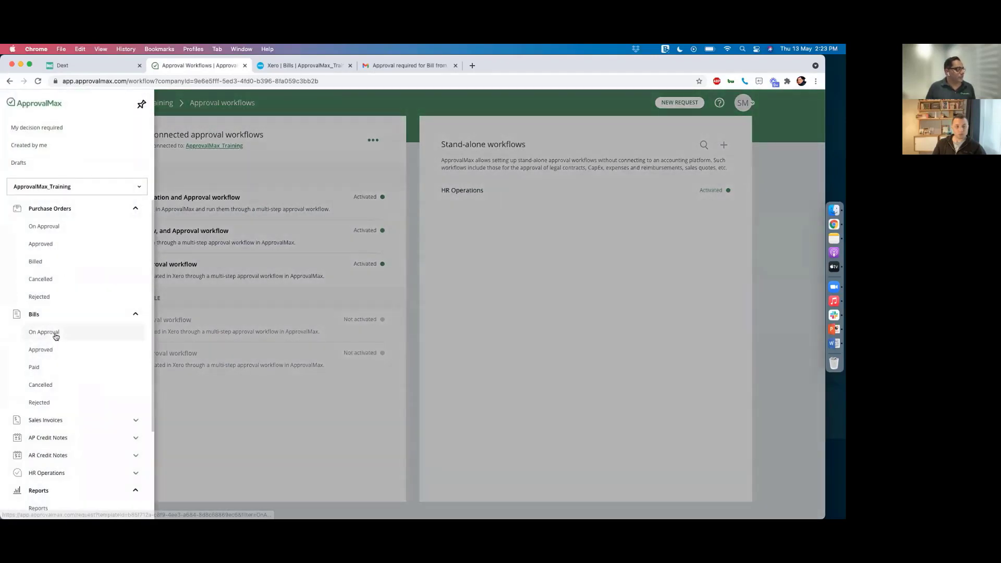
pyautogui.click(55, 336)
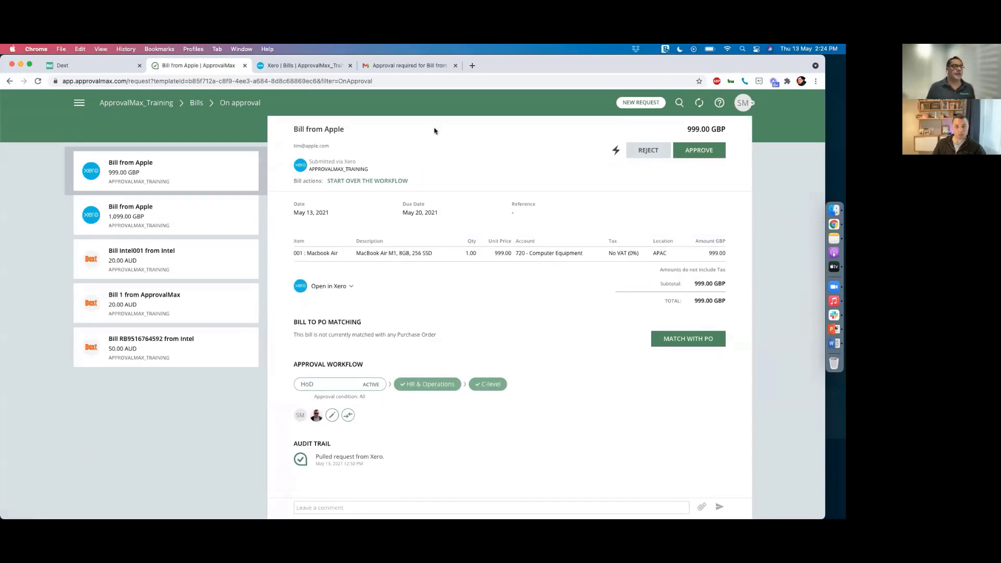
# Switch to Dext and open the ApprovalMax Germany invoice from the costs inbox to review its details.
pyautogui.click(96, 66)
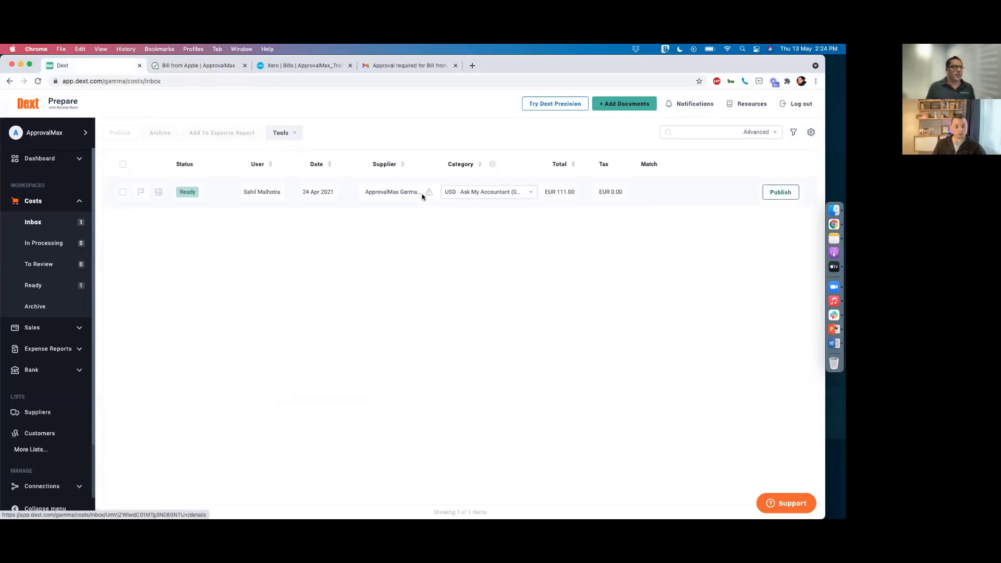
pyautogui.click(277, 196)
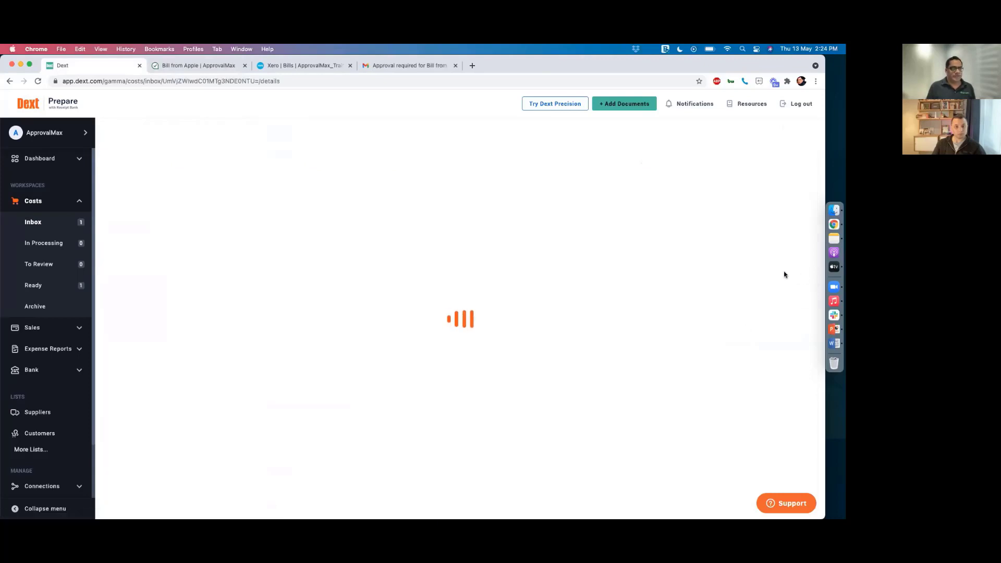
pyautogui.scroll(-5, 702, 304)
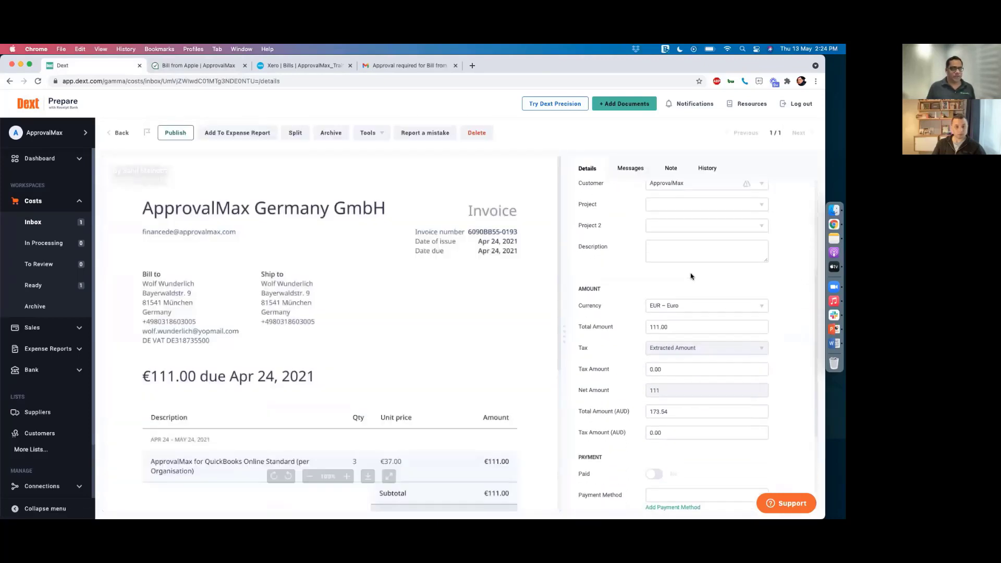
pyautogui.scroll(-7, 699, 354)
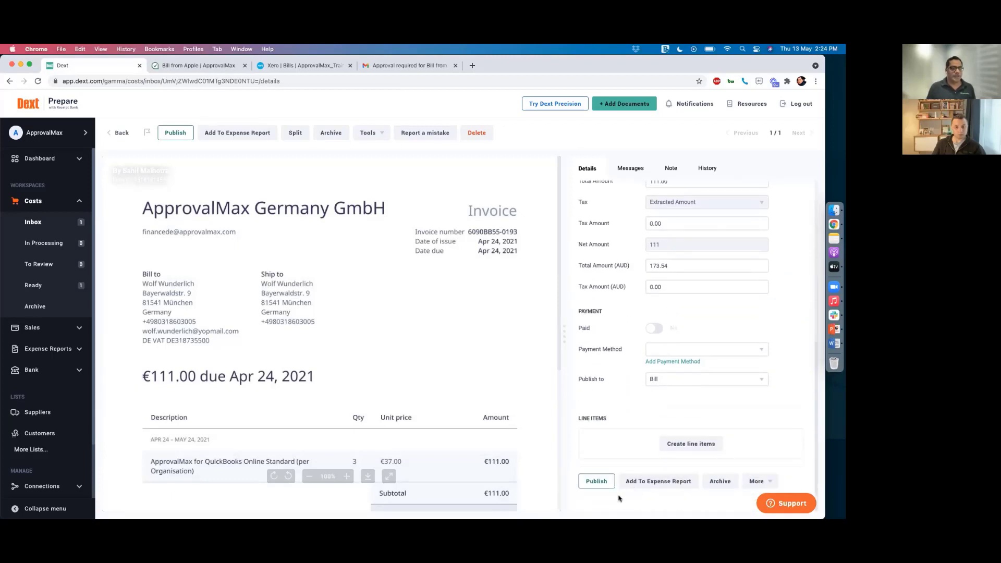
# Try publishing the invoice as a bill with ApprovalMax Germany as a new supplier.
pyautogui.click(601, 484)
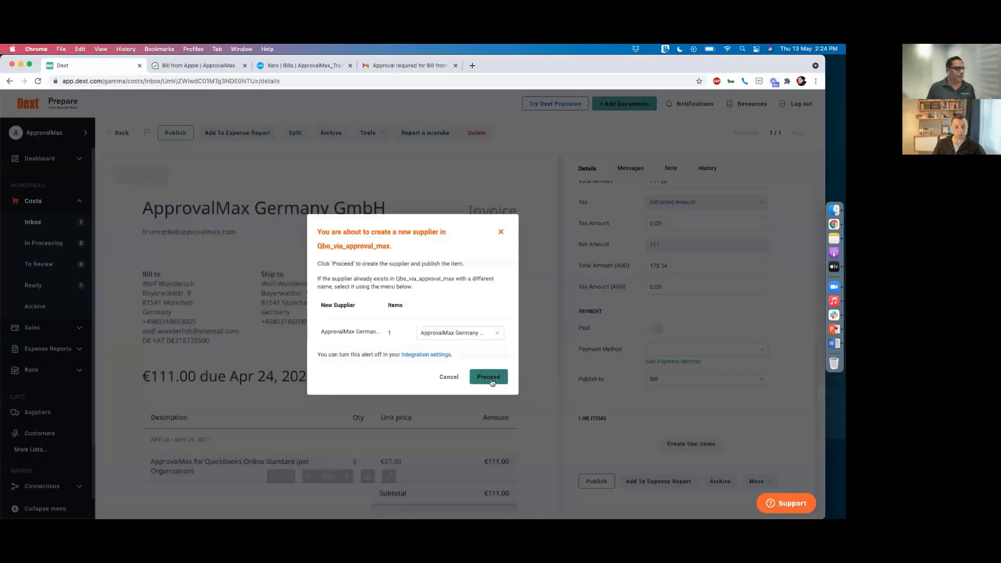
pyautogui.click(480, 338)
pyautogui.scroll(-3, 478, 333)
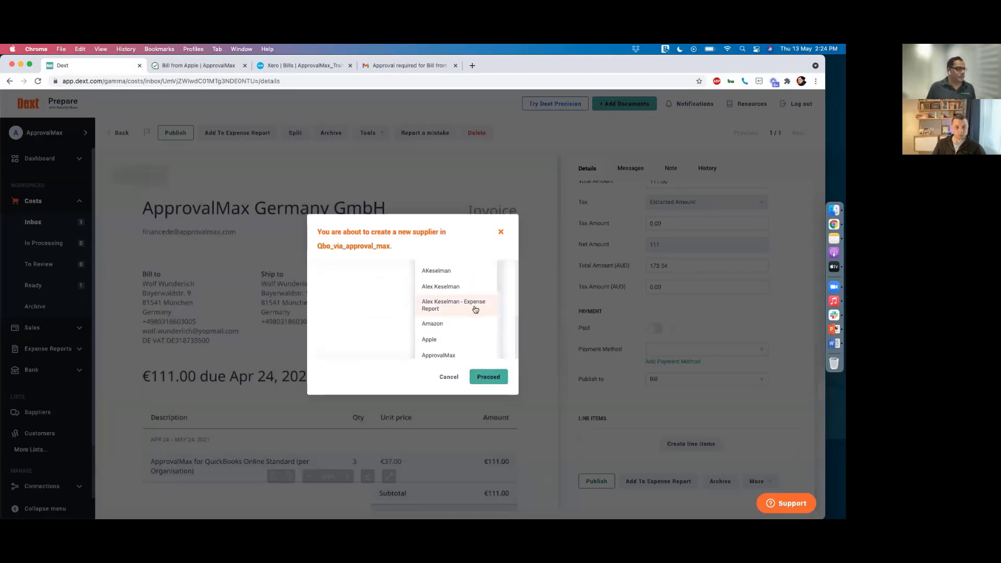
pyautogui.scroll(3, 406, 314)
pyautogui.click(376, 318)
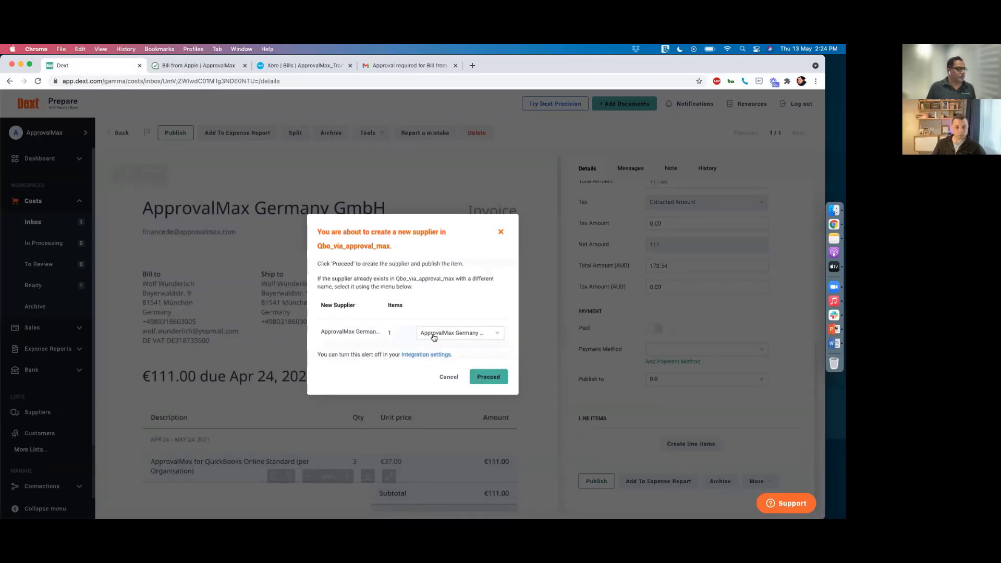
pyautogui.click(489, 378)
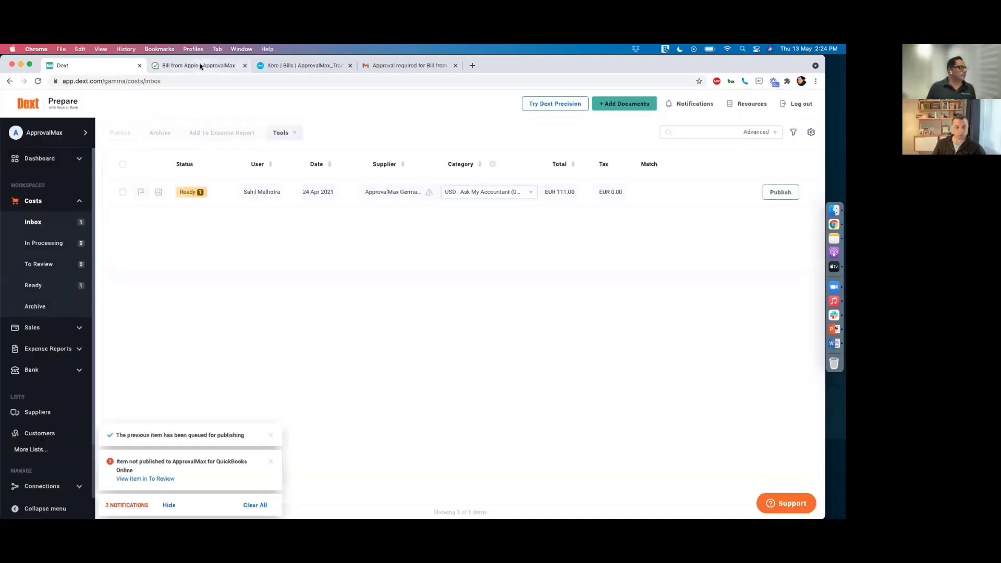
# Reopen the unpublished ApprovalMax Germany invoice from the To Review items and check its item details, amounts and payment settings.
pyautogui.click(126, 480)
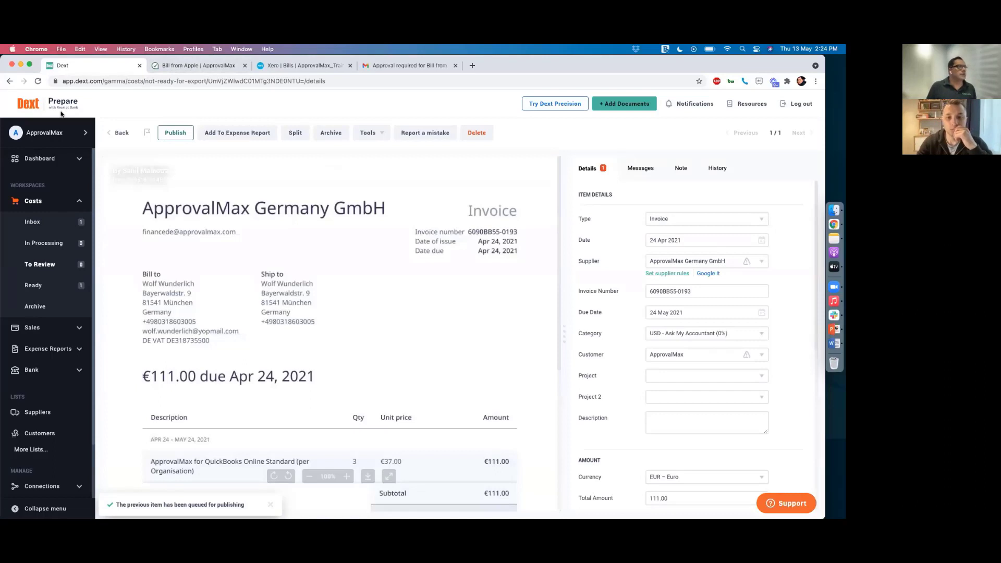
pyautogui.click(121, 134)
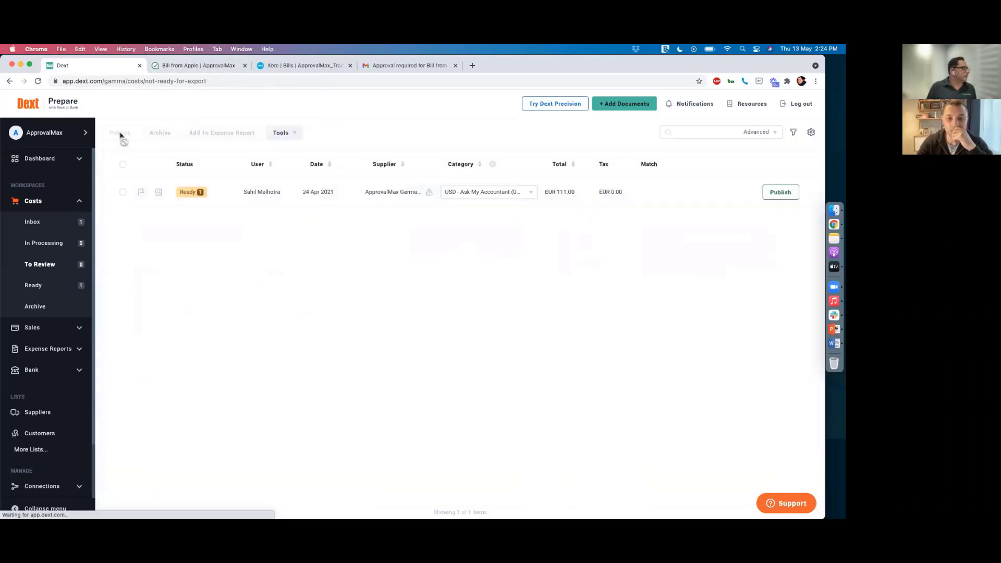
pyautogui.click(178, 195)
pyautogui.scroll(-6, 730, 296)
pyautogui.scroll(6, 675, 347)
pyautogui.scroll(1, 681, 344)
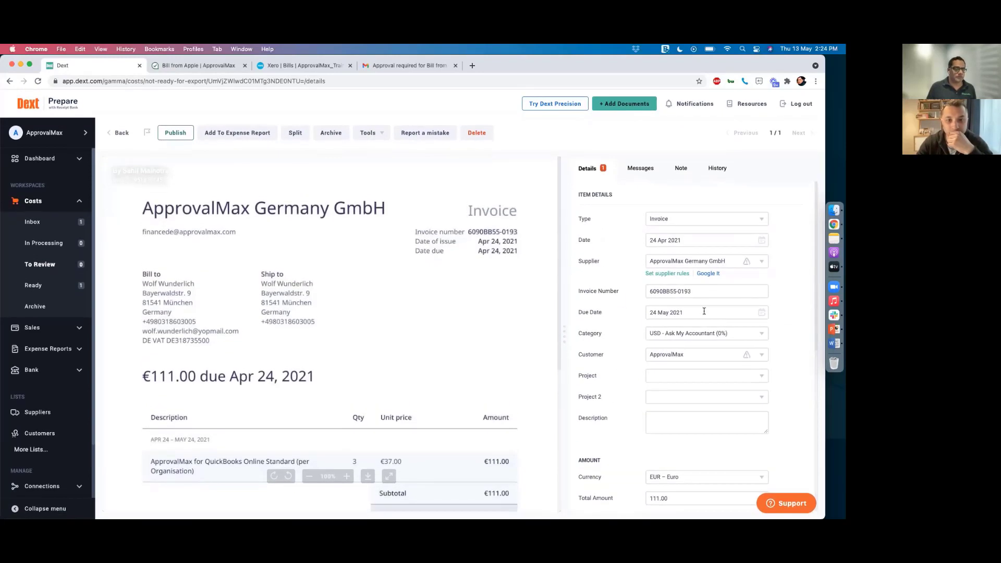
pyautogui.scroll(-6, 705, 385)
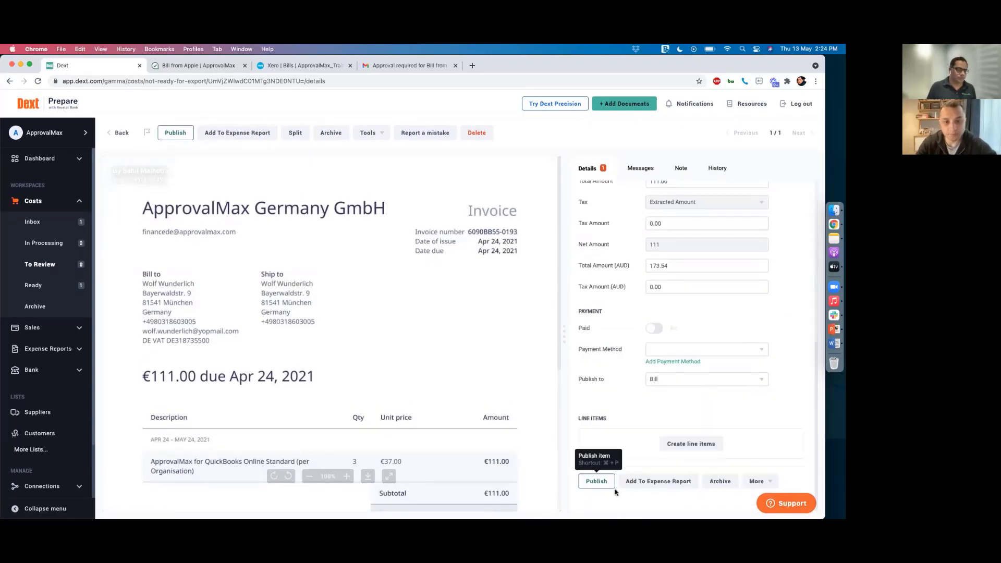
# Try publishing the invoice again, with the existing supplier Amazon selected in place of a new one.
pyautogui.click(597, 482)
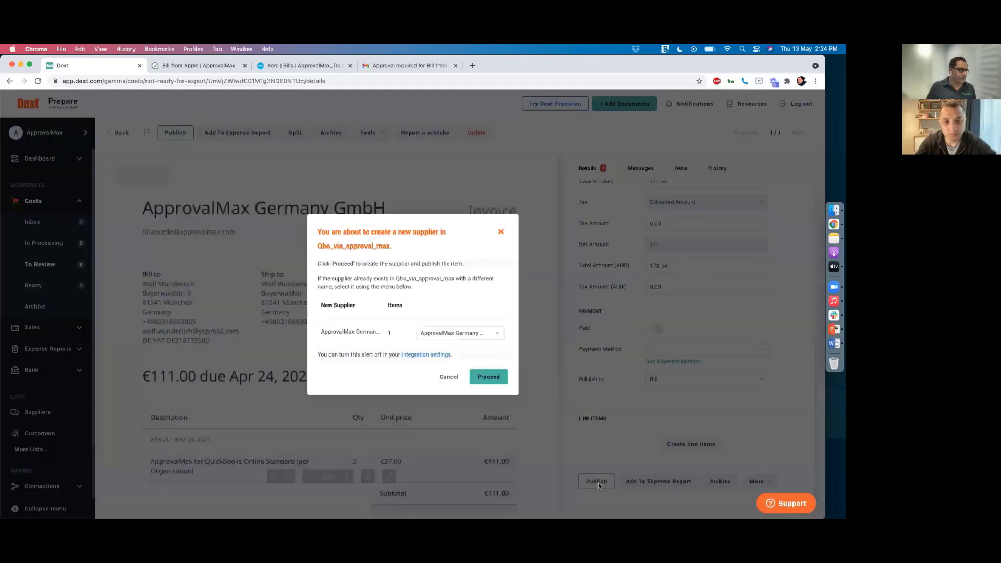
pyautogui.click(489, 333)
pyautogui.scroll(-3, 465, 313)
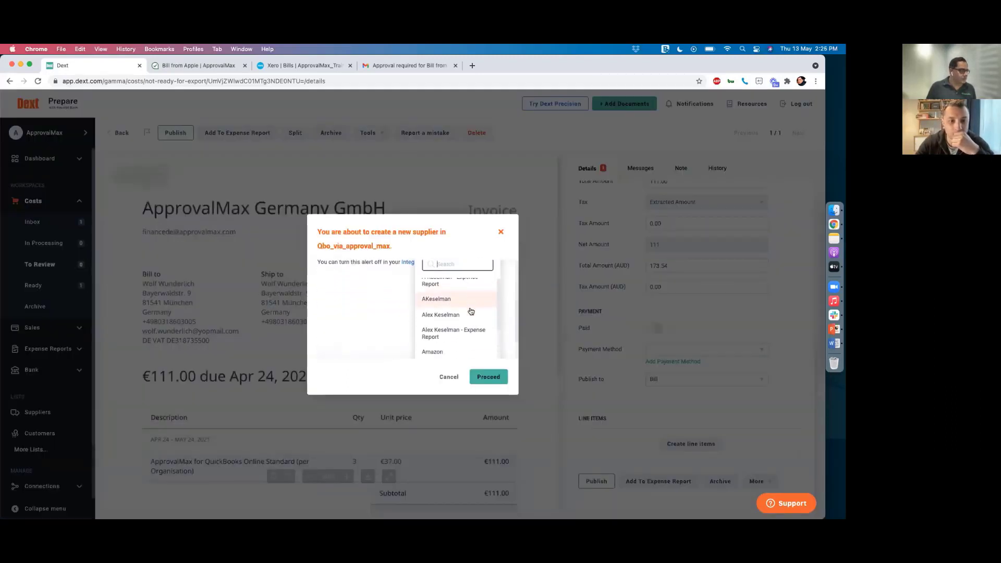
pyautogui.click(446, 331)
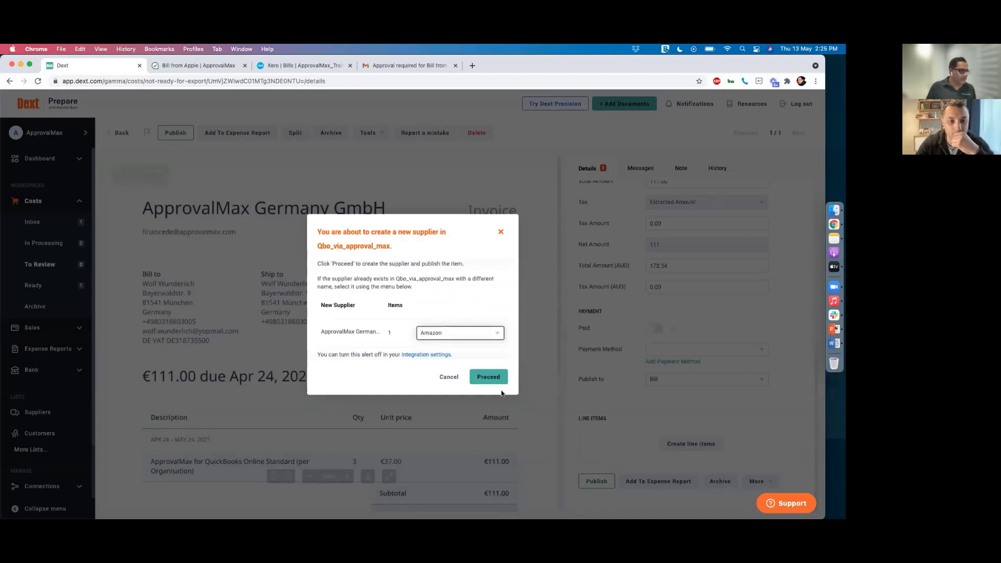
pyautogui.click(493, 374)
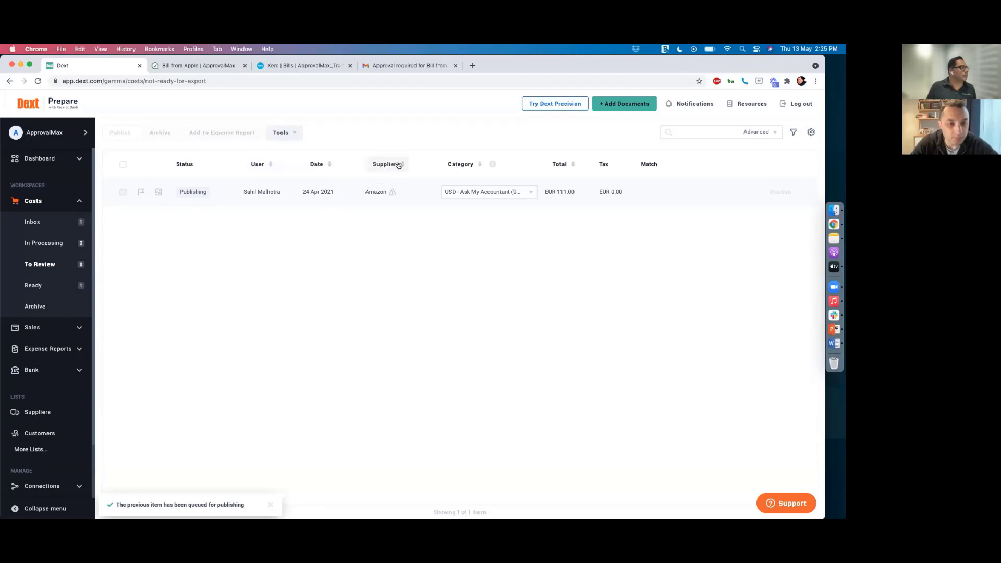
pyautogui.moveTo(392, 192)
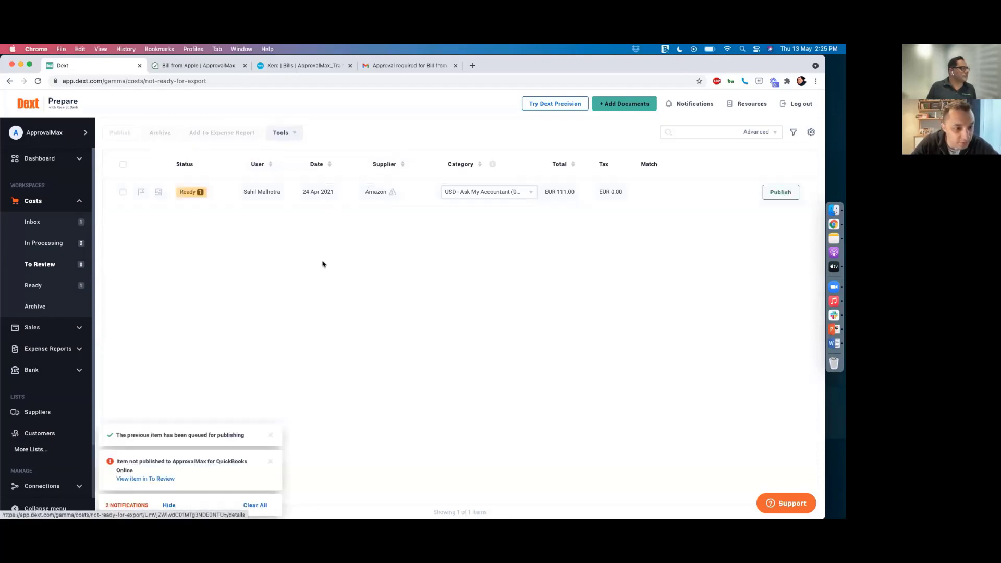
# Check the Apple bills in ApprovalMax against Xero's Awaiting Approval list, and approve the 1,099.00 GBP Apple bill in ApprovalMax.
pyautogui.click(193, 66)
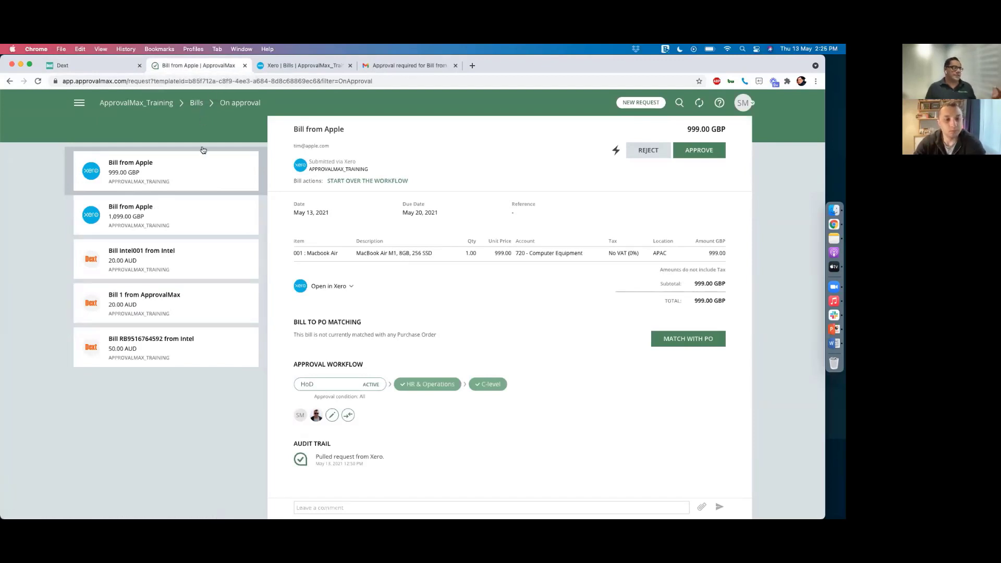
pyautogui.click(291, 67)
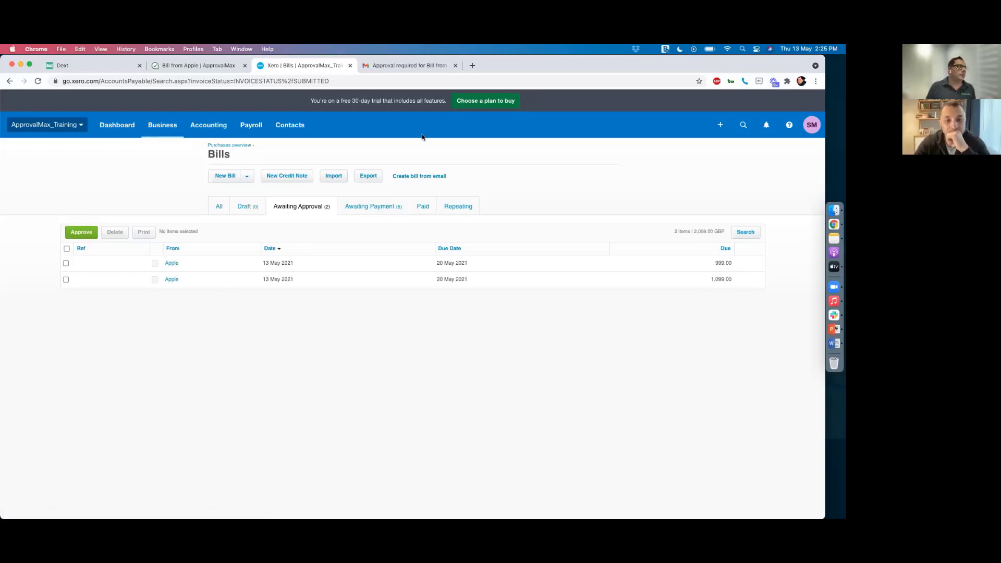
pyautogui.click(205, 70)
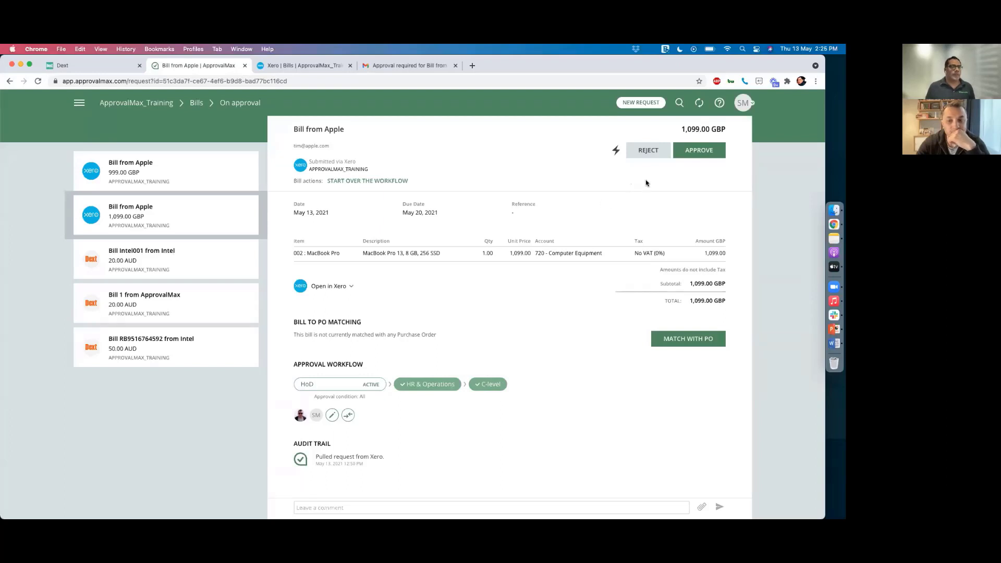
pyautogui.click(710, 152)
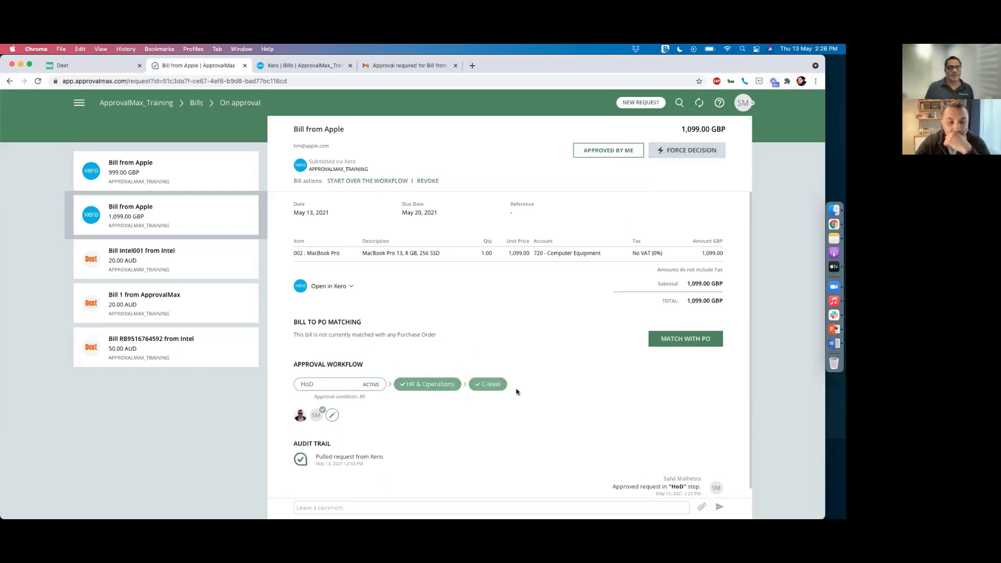
# Force the approval of the 1,099.00 GBP Apple bill as administrator, adding the comment "aprove".
pyautogui.click(693, 152)
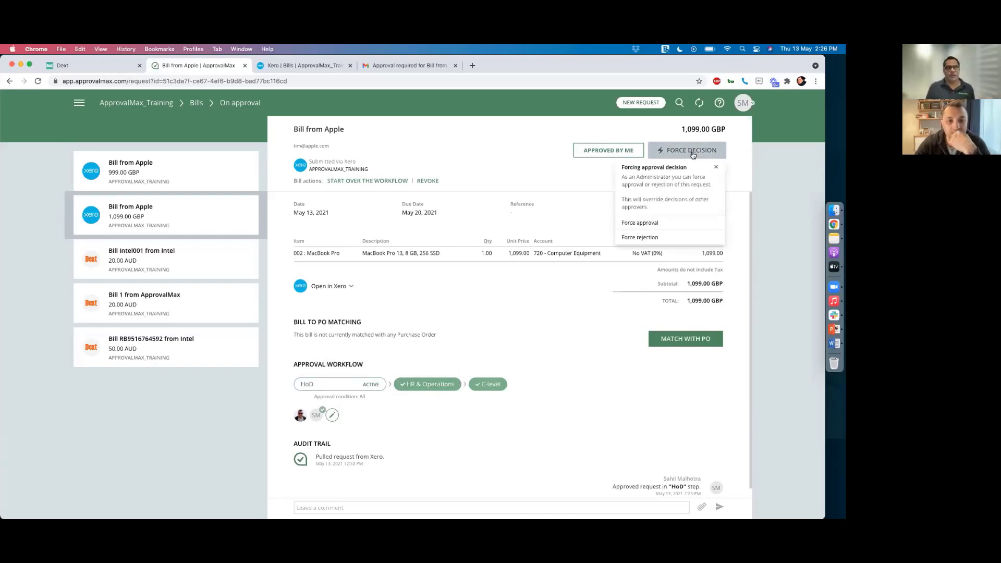
pyautogui.click(638, 223)
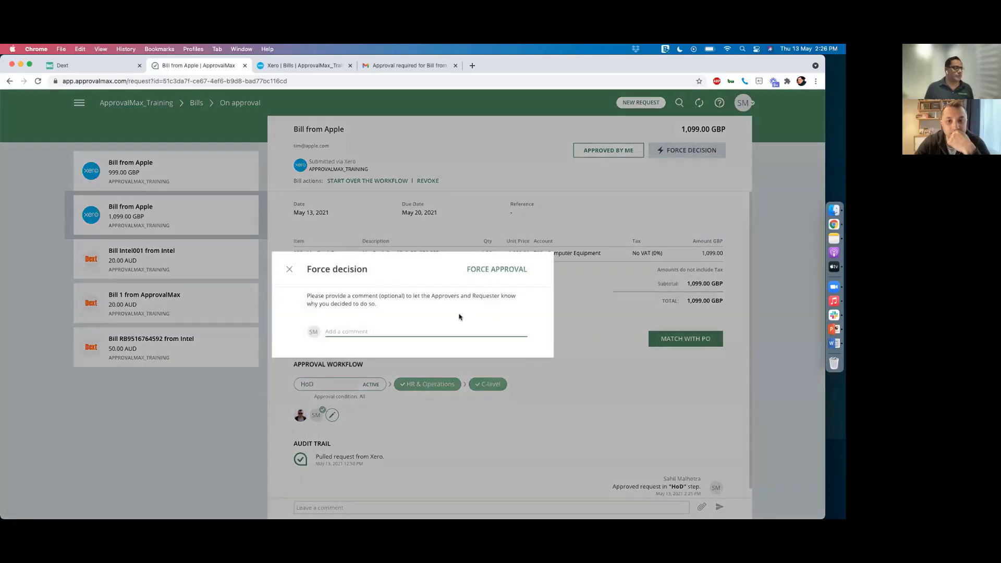
pyautogui.write('a')
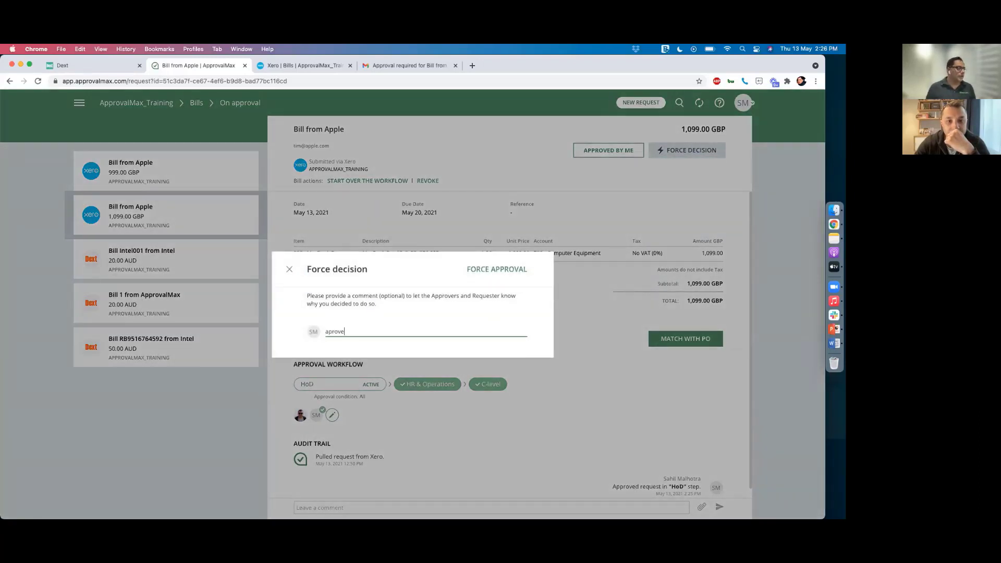
pyautogui.write('prove')
pyautogui.click(498, 269)
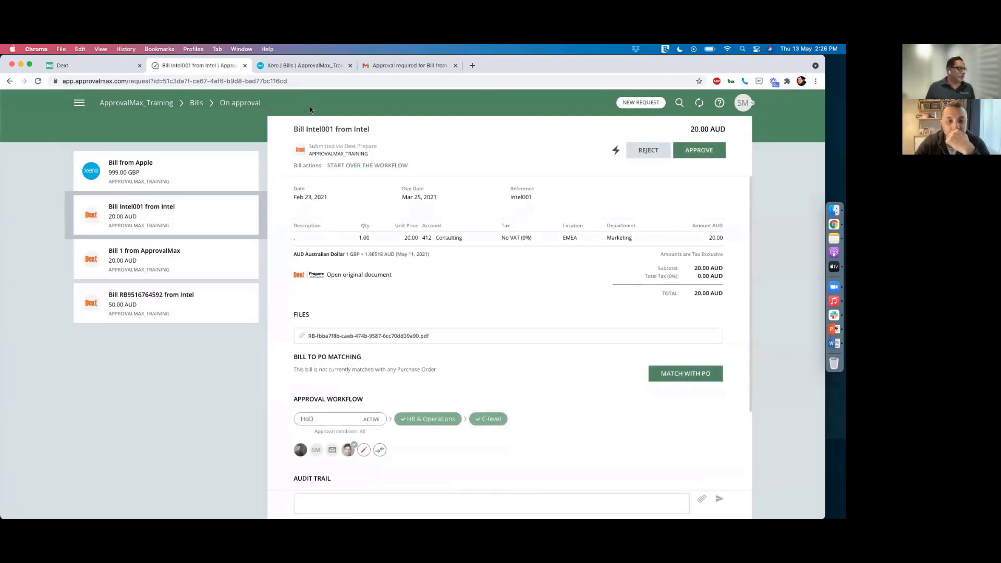
# Switch to Xero and open the 1,099.00 Apple bill from the bills awaiting payment.
pyautogui.click(302, 67)
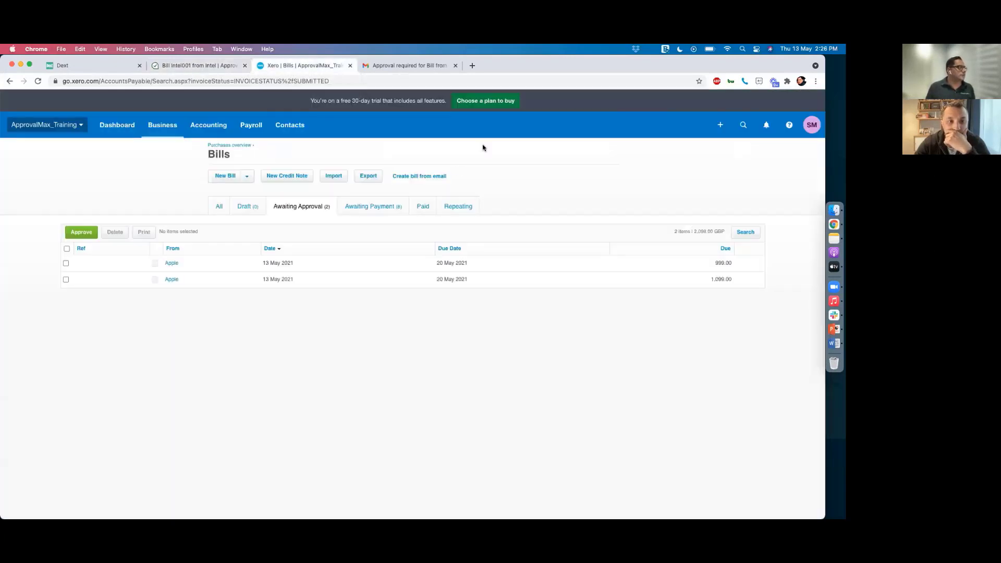
pyautogui.scroll(5, 224, 211)
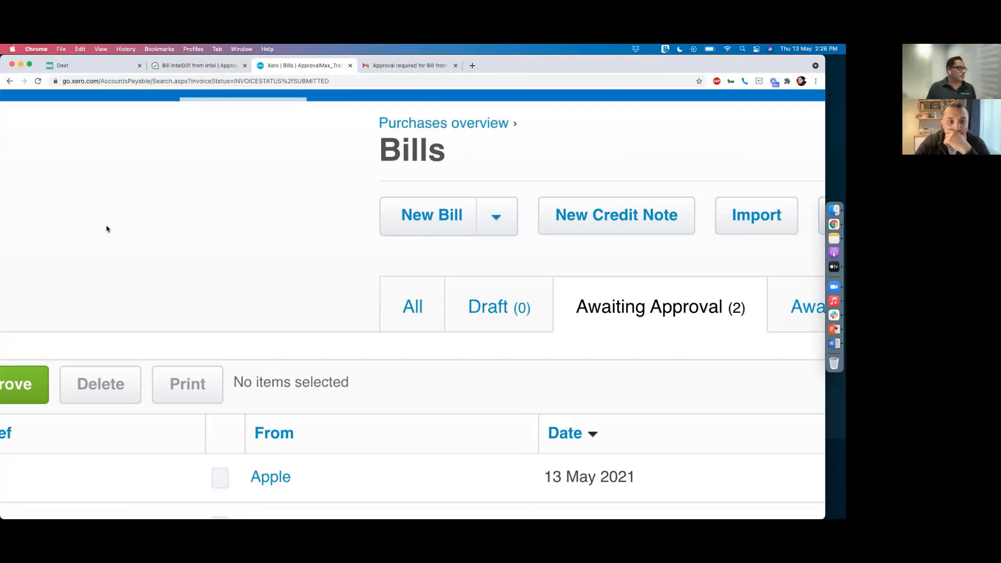
pyautogui.scroll(-1, 102, 228)
pyautogui.scroll(-5, 745, 302)
pyautogui.click(371, 210)
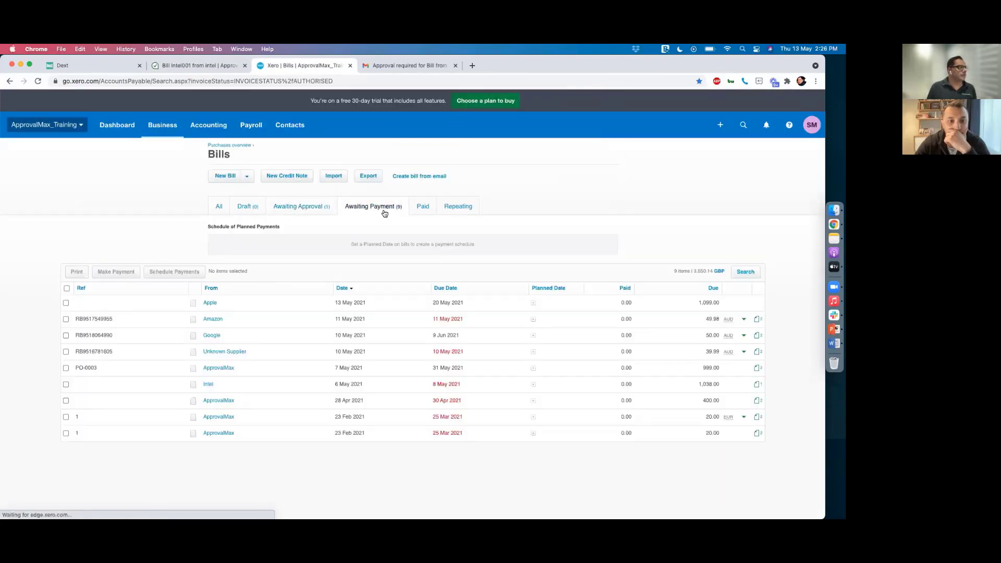
pyautogui.click(215, 305)
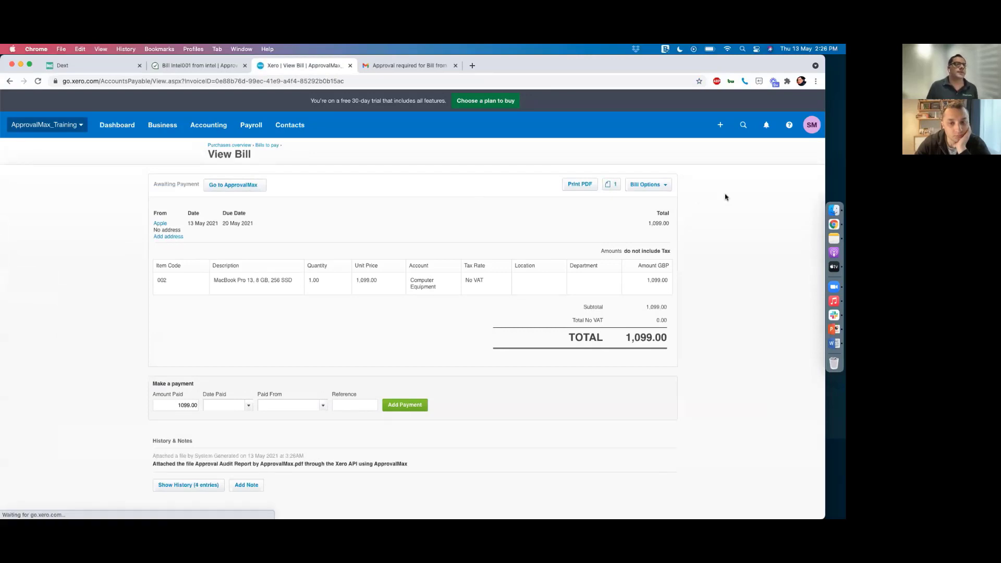
# Preview the Approval Audit Report PDF attached to the Apple bill, review its approver decisions, and close it.
pyautogui.click(616, 188)
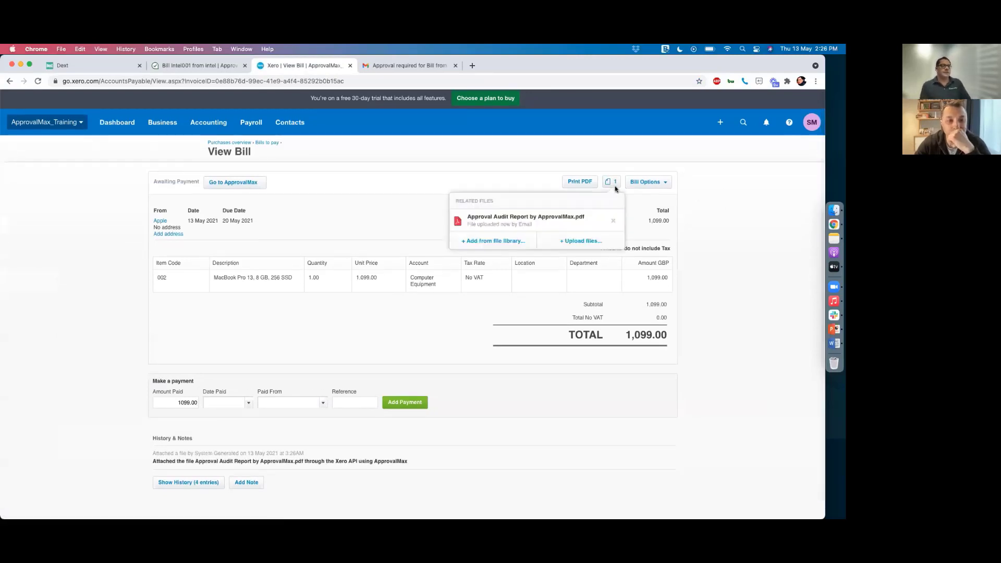
pyautogui.click(538, 224)
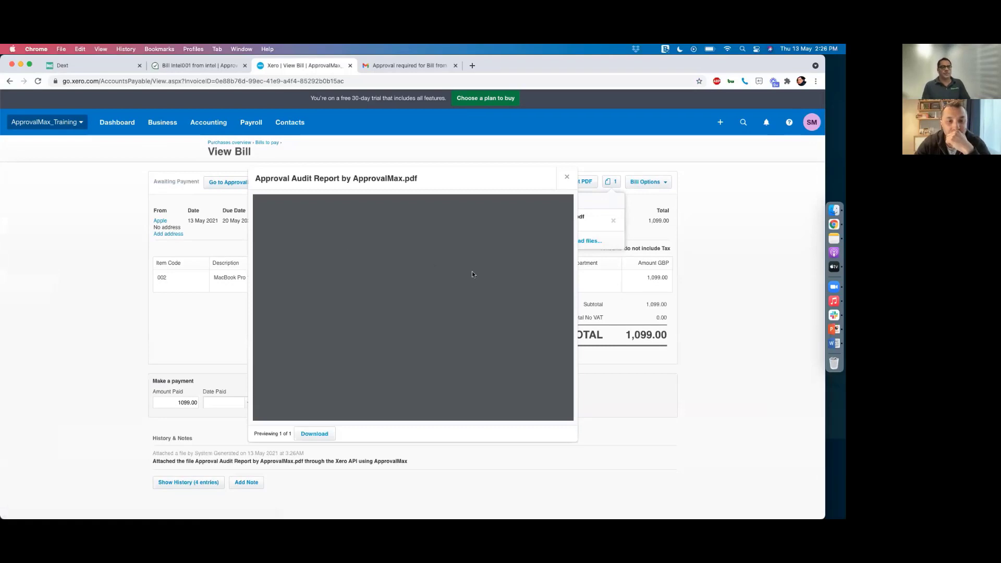
pyautogui.scroll(-3, 440, 281)
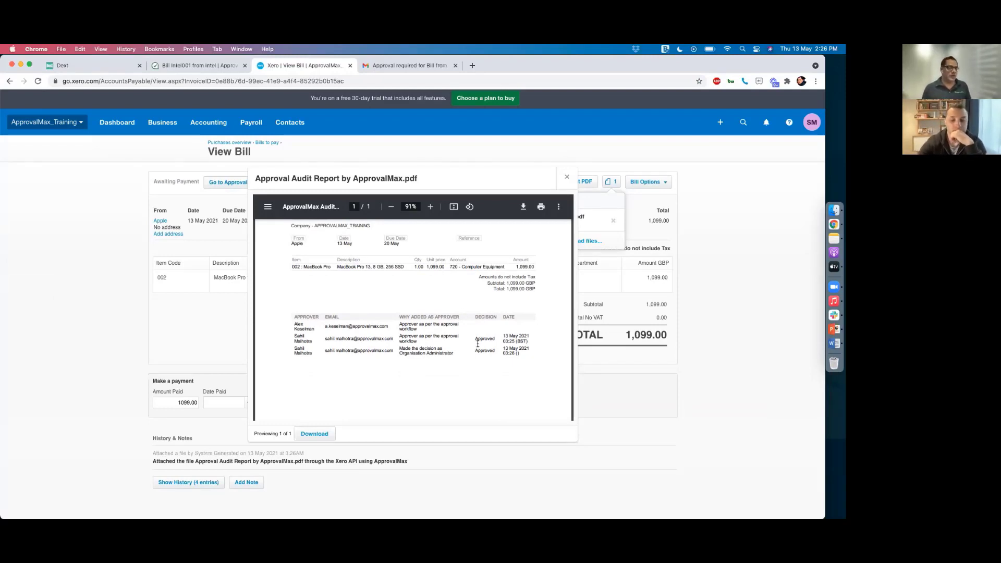
pyautogui.scroll(3, 486, 351)
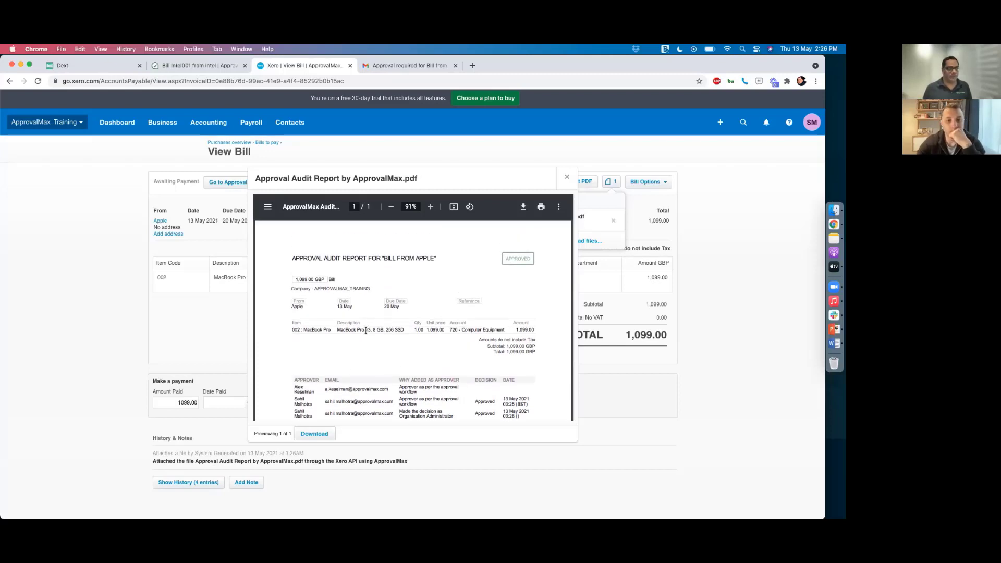
pyautogui.click(568, 179)
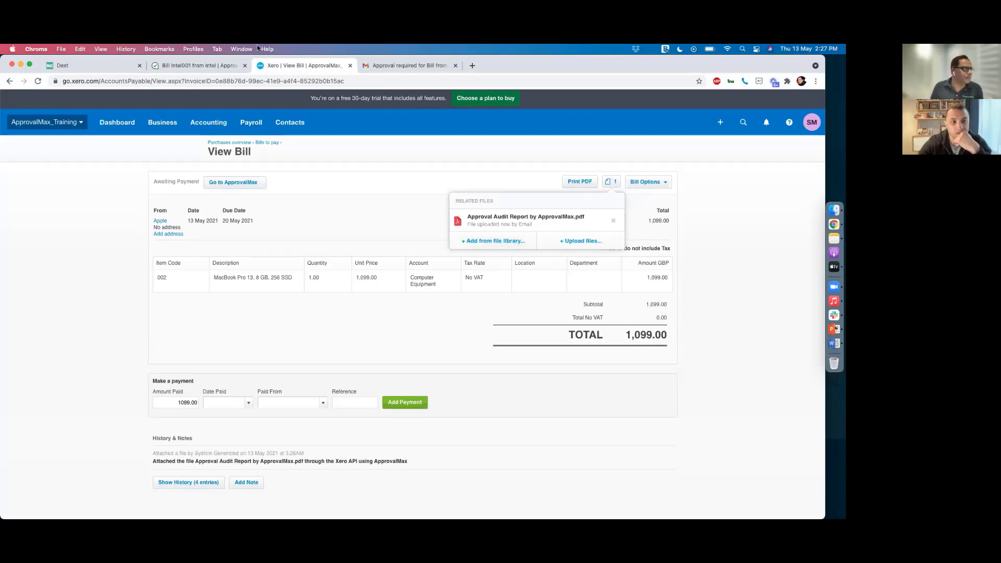
# Look at ApprovalMax briefly, then return to the Apple bill in Xero and reopen its attached audit report.
pyautogui.click(198, 66)
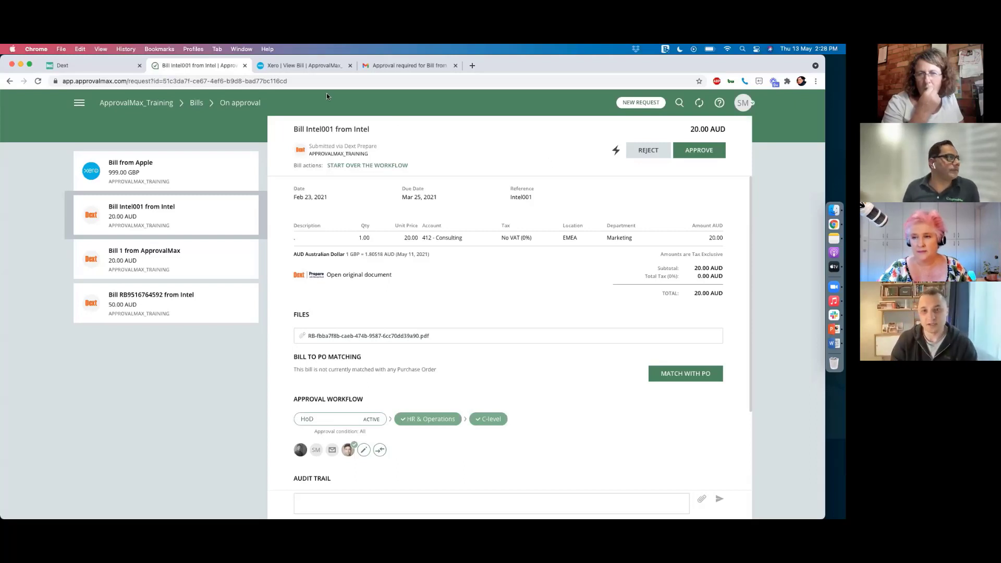
pyautogui.click(314, 66)
pyautogui.click(551, 224)
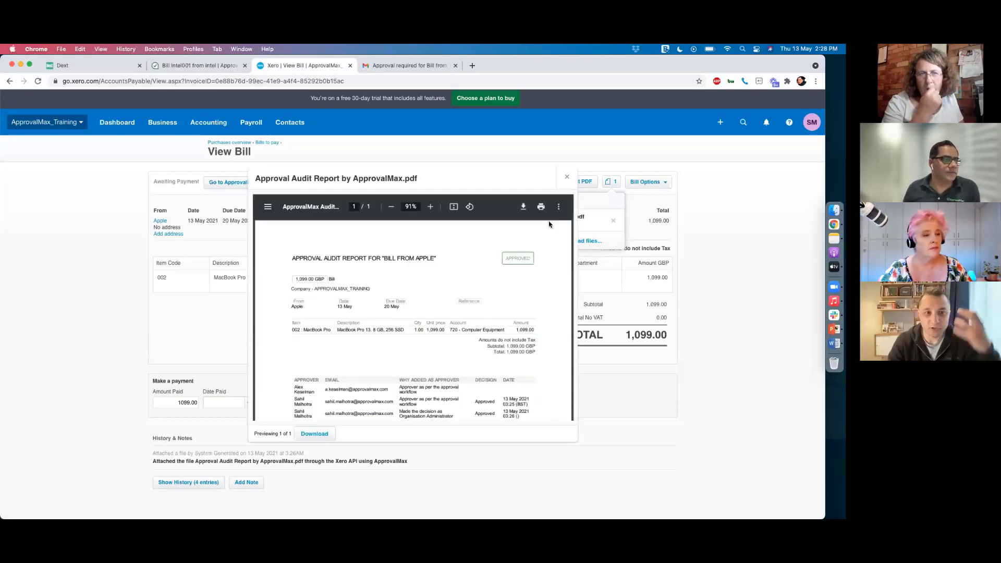
pyautogui.scroll(-2, 521, 277)
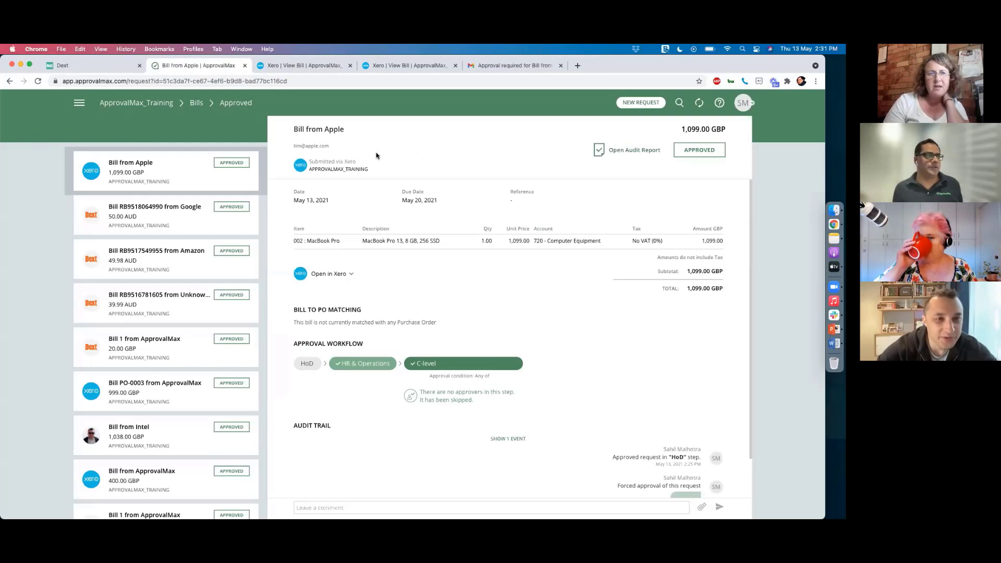
# Synchronise the ApprovalMax_Training organisation's requests with Xero and reload the approved bills page in ApprovalMax.
pyautogui.click(699, 104)
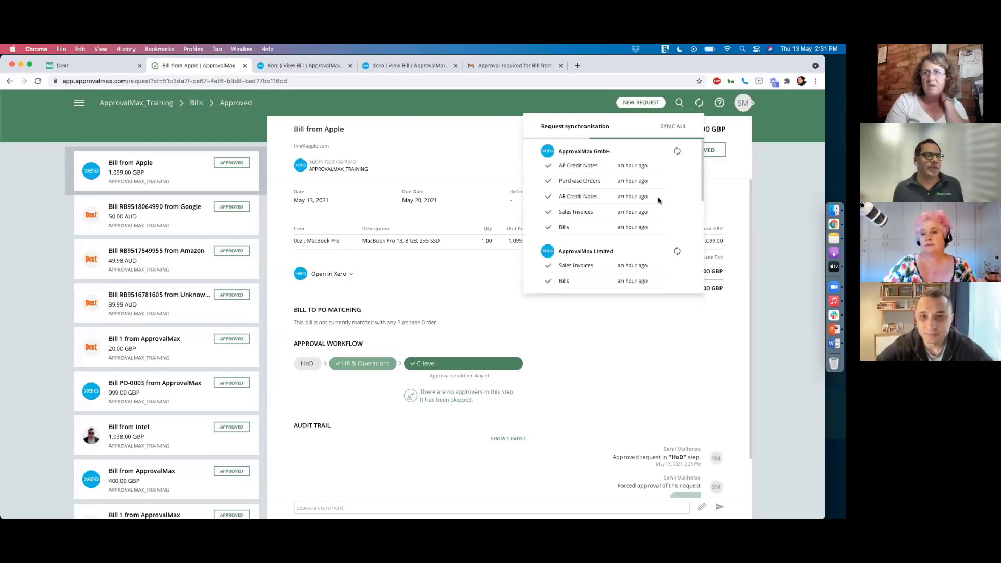
pyautogui.scroll(-5, 660, 201)
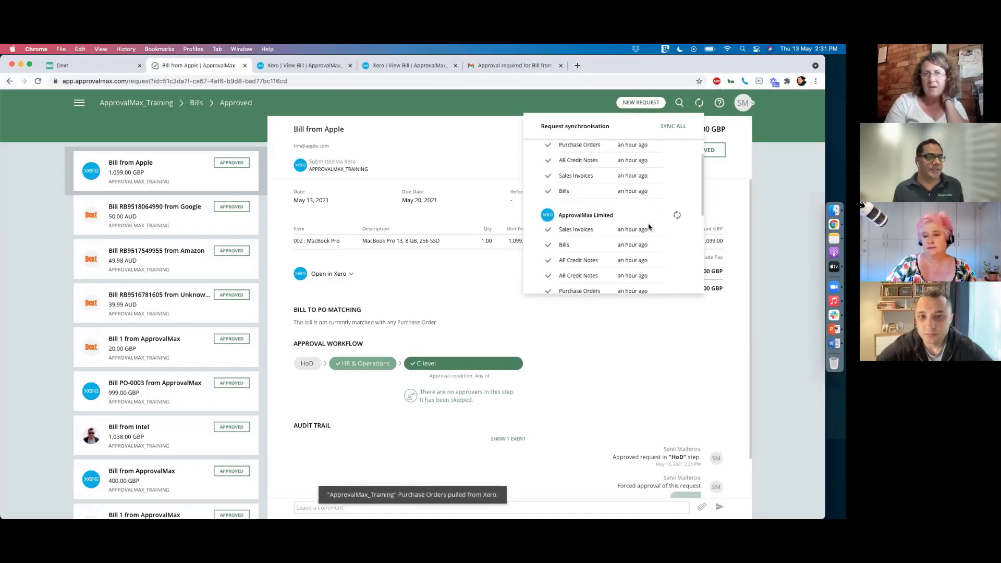
pyautogui.click(679, 225)
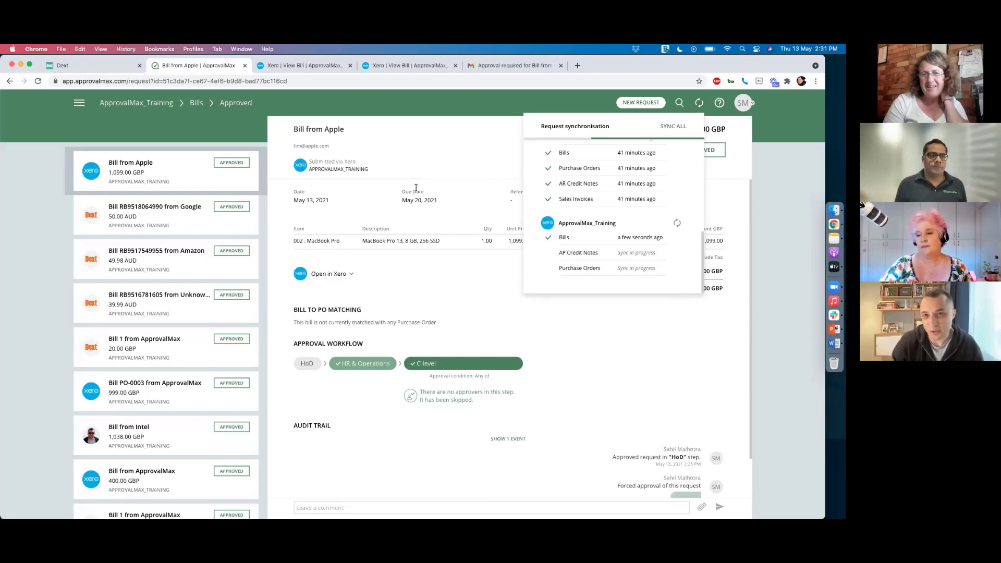
pyautogui.click(407, 146)
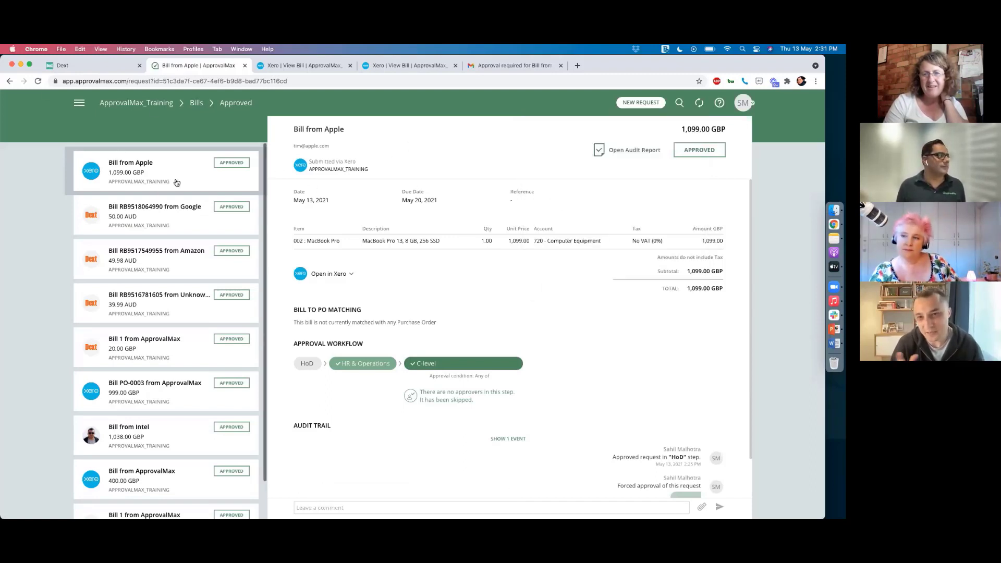
pyautogui.click(37, 81)
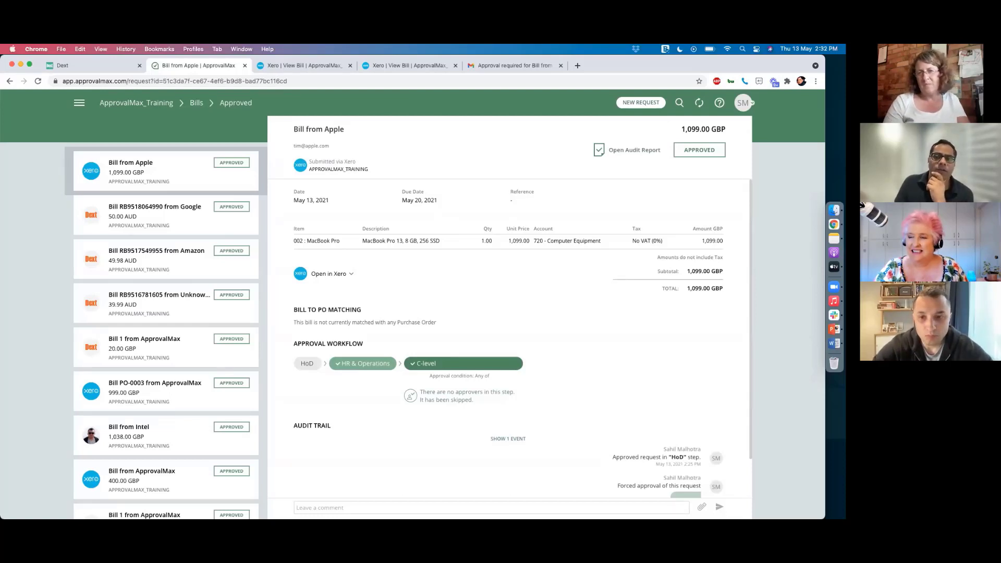
# Open the Bill Creation, Review, and Approval workflow's settings and review the fraud detection options.
pyautogui.click(80, 103)
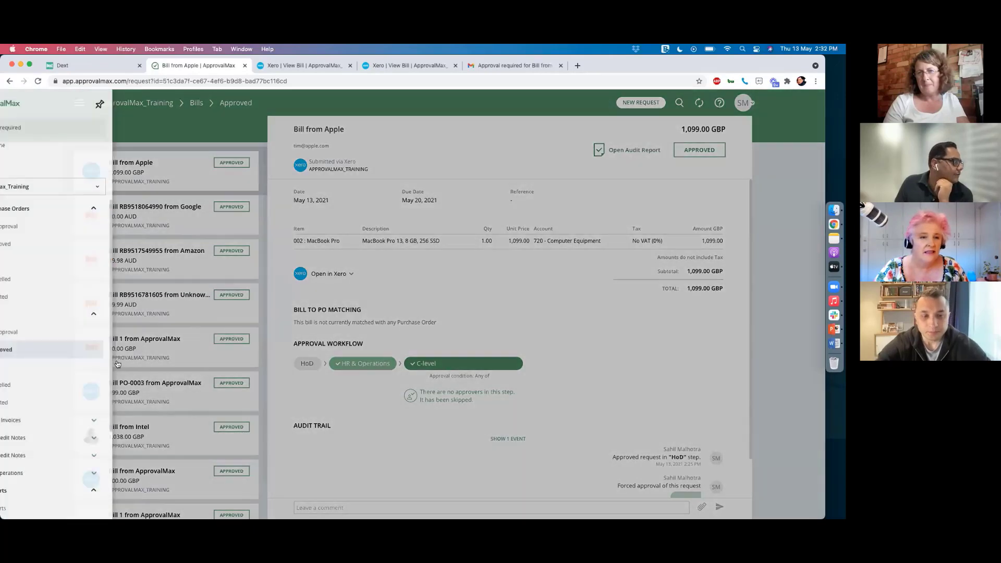
pyautogui.scroll(-3, 53, 473)
pyautogui.click(53, 440)
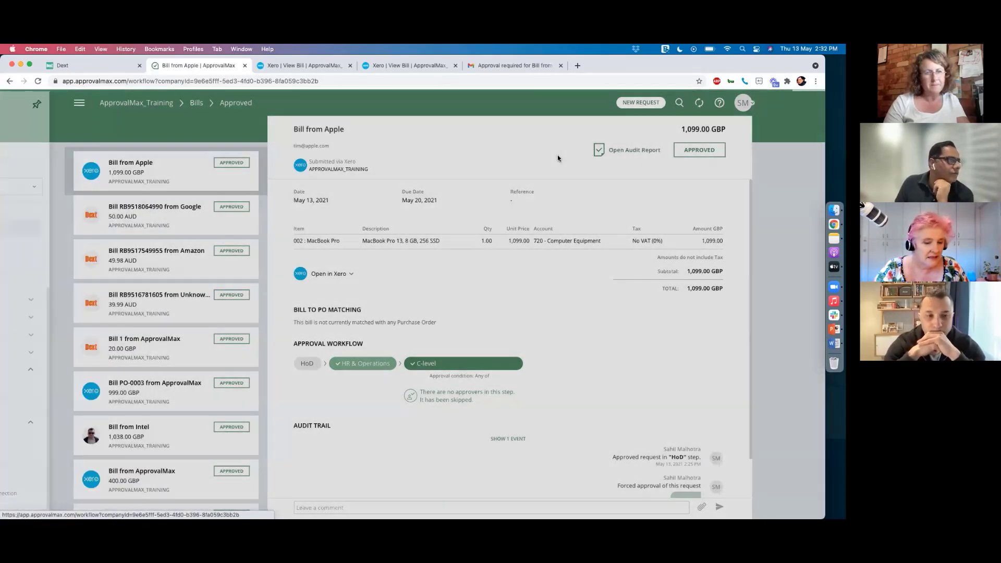
pyautogui.click(241, 233)
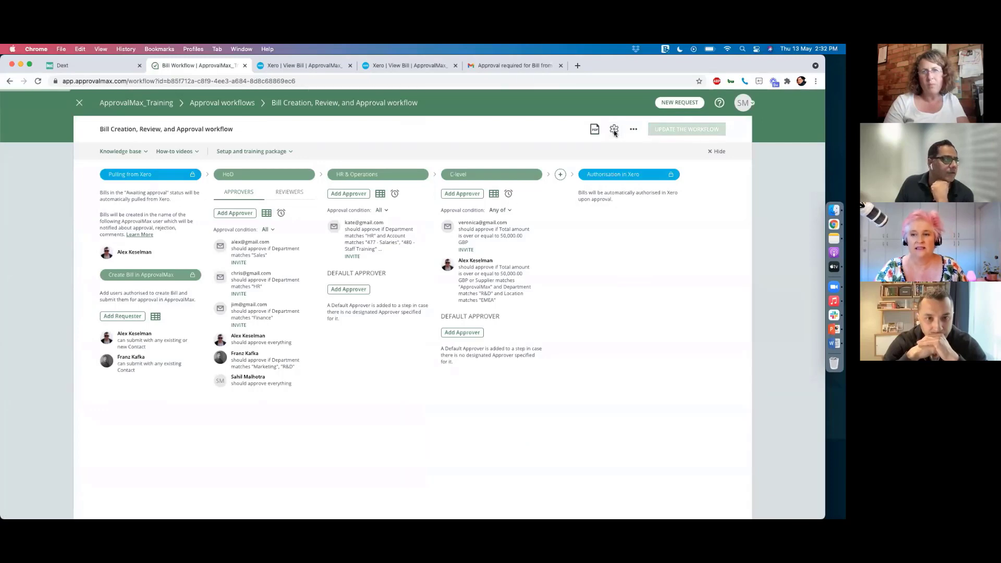
pyautogui.click(615, 133)
pyautogui.scroll(-3, 370, 267)
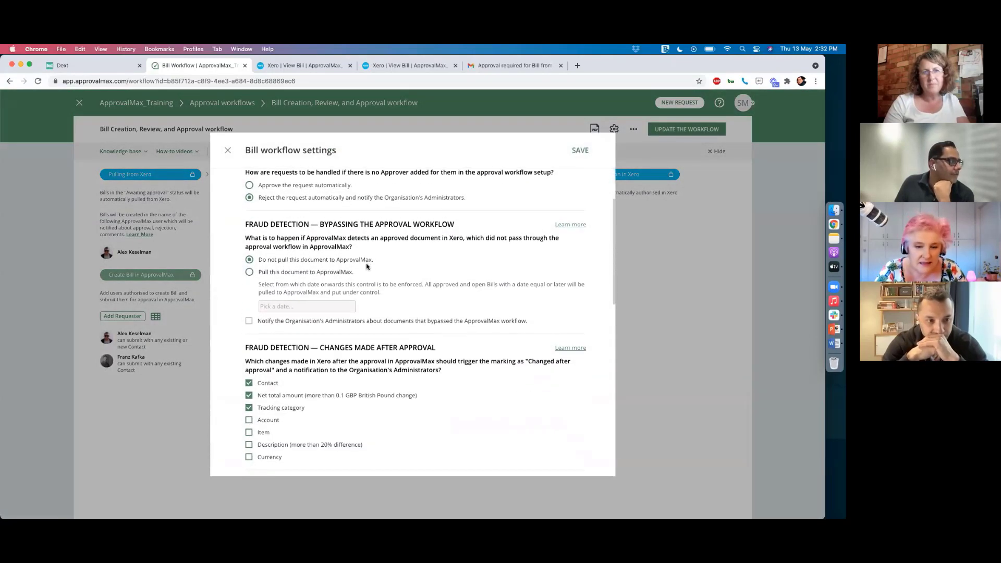
pyautogui.scroll(-1, 304, 270)
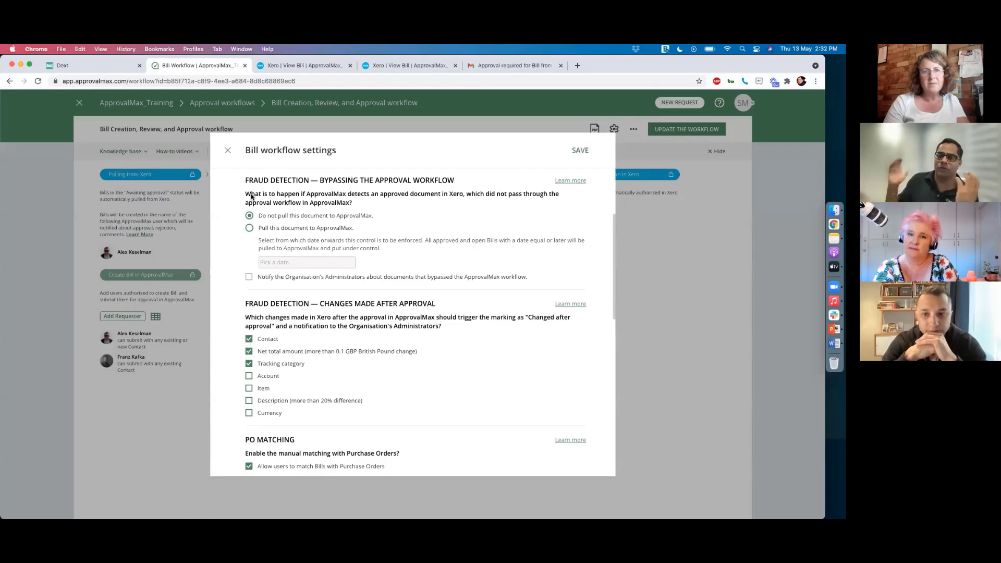
# Set bills that bypass the approval workflow to be pulled to ApprovalMax from 13 May 2021 onwards, and save the settings.
pyautogui.click(249, 229)
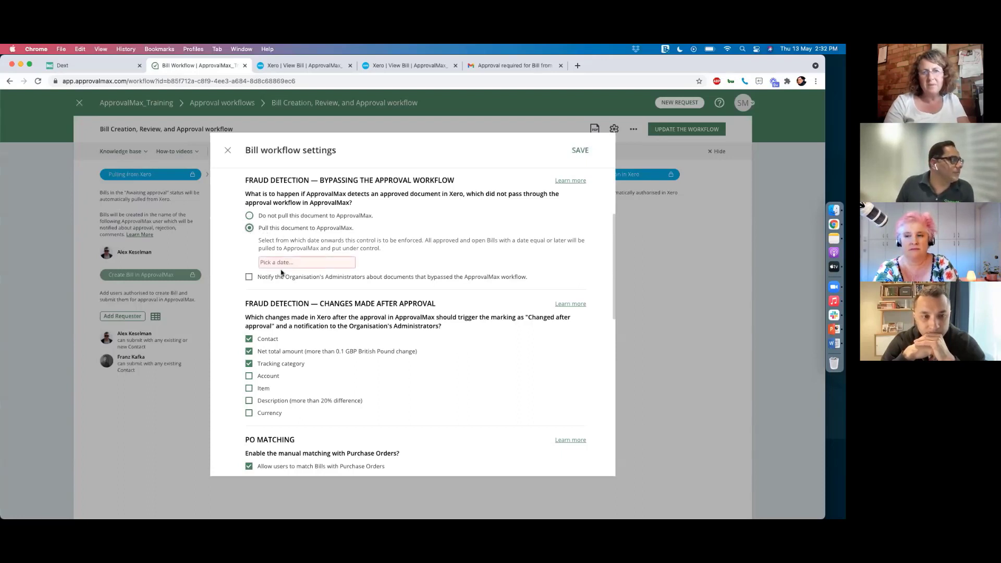
pyautogui.click(282, 263)
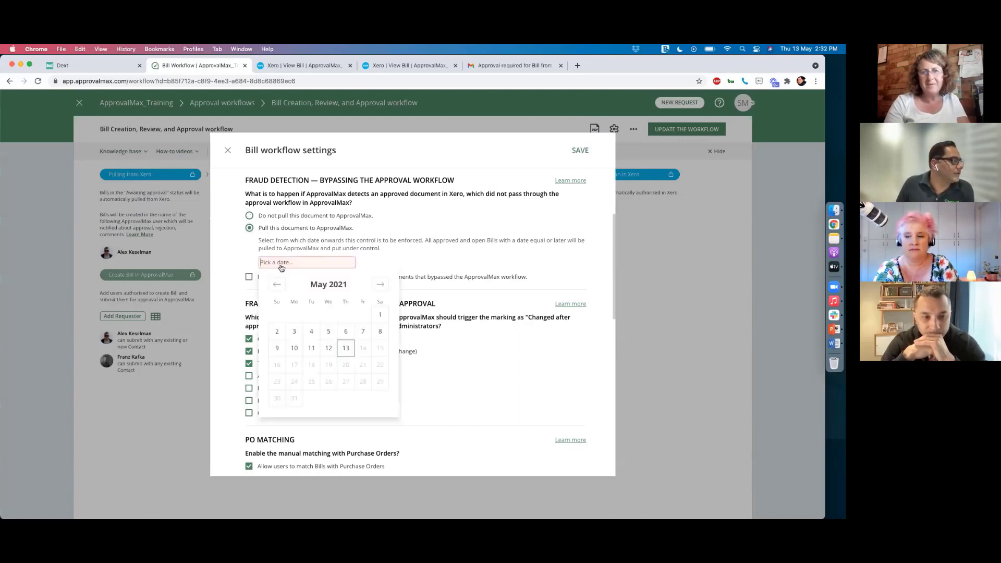
pyautogui.click(345, 349)
pyautogui.click(579, 150)
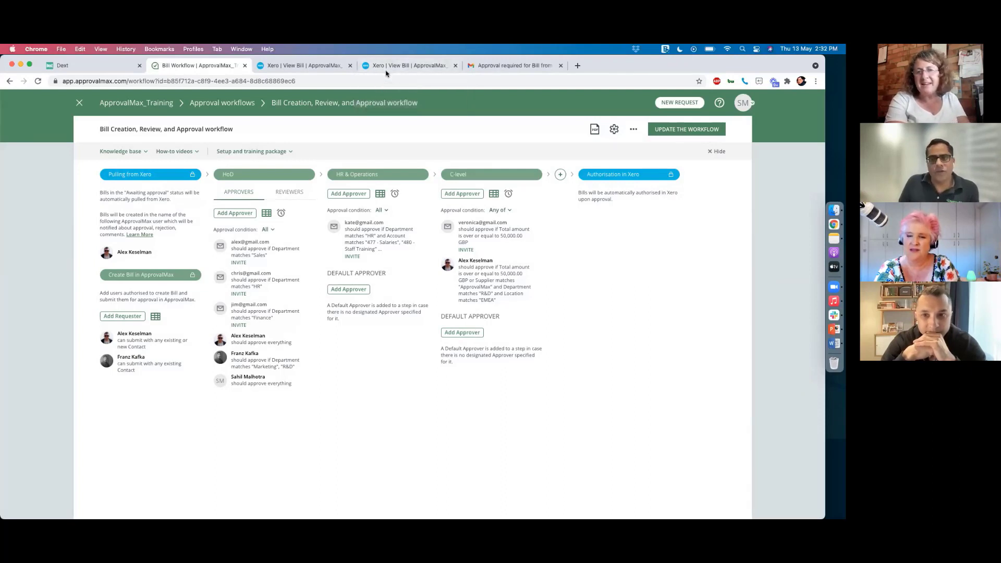
# Switch to Xero, copy the 1,099.00 GBP Apple bill to a new bill due 20 May 2021, and approve it.
pyautogui.click(278, 71)
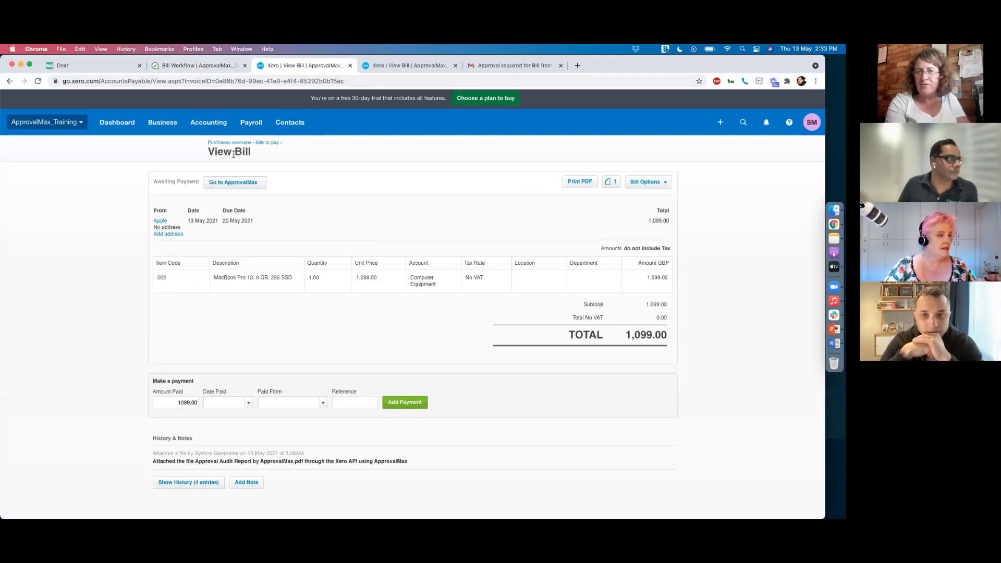
pyautogui.click(666, 187)
pyautogui.click(645, 237)
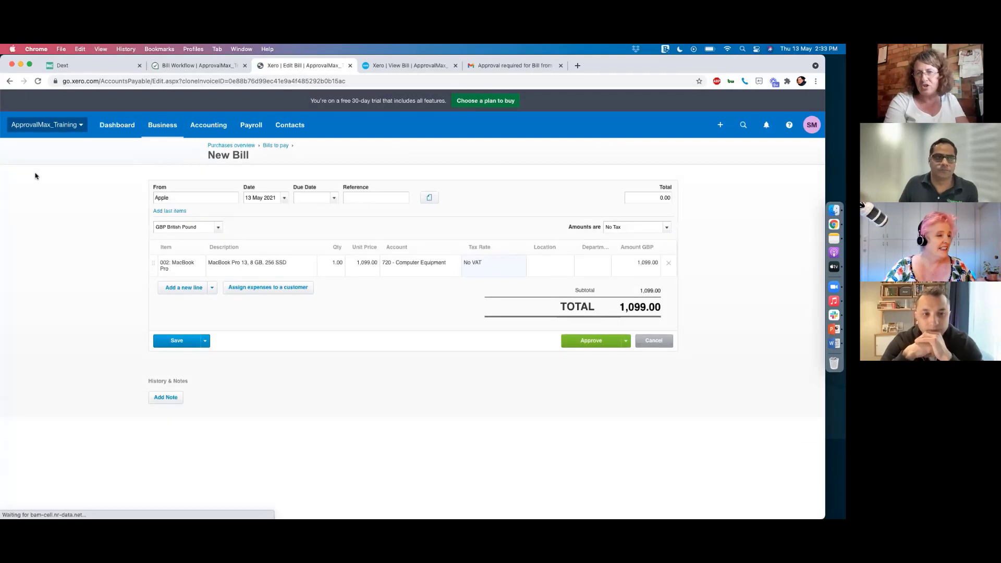
pyautogui.click(294, 199)
pyautogui.write('+7')
pyautogui.click(419, 322)
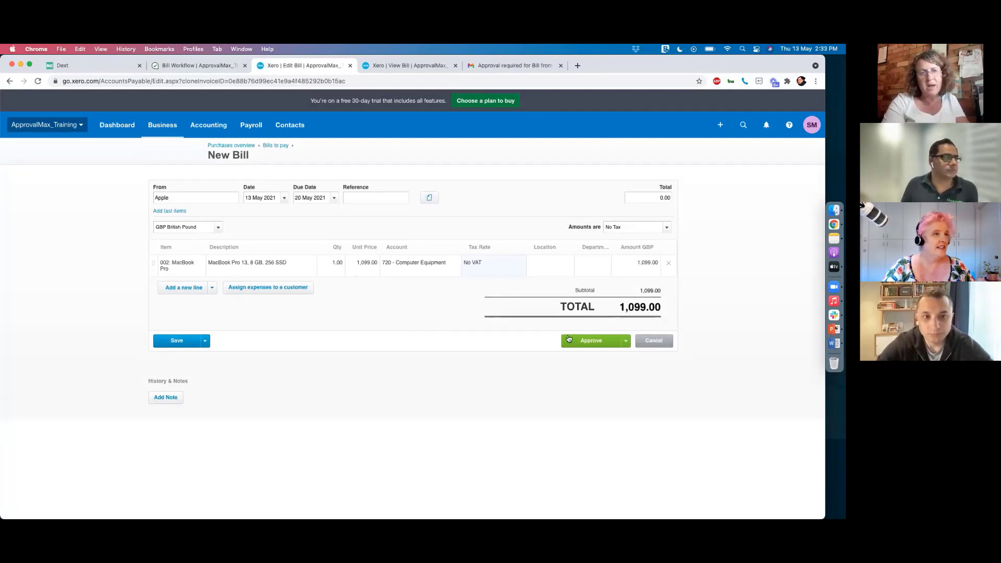
pyautogui.click(579, 342)
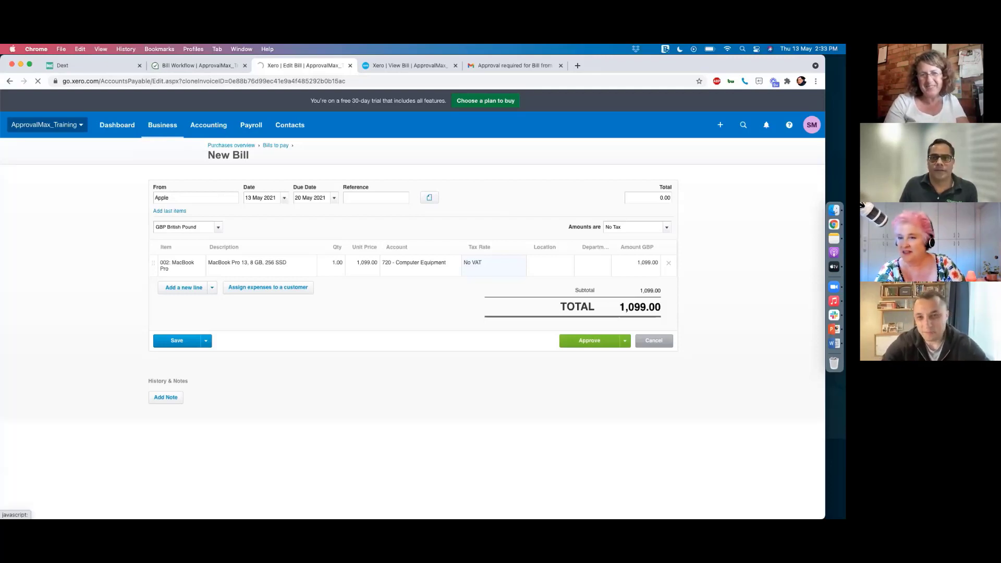
# Switch to ApprovalMax, list the bills on approval and check bill Intel001 from Intel for matching purchase orders.
pyautogui.hotkey('ctrl', 'shift', 'Tab')
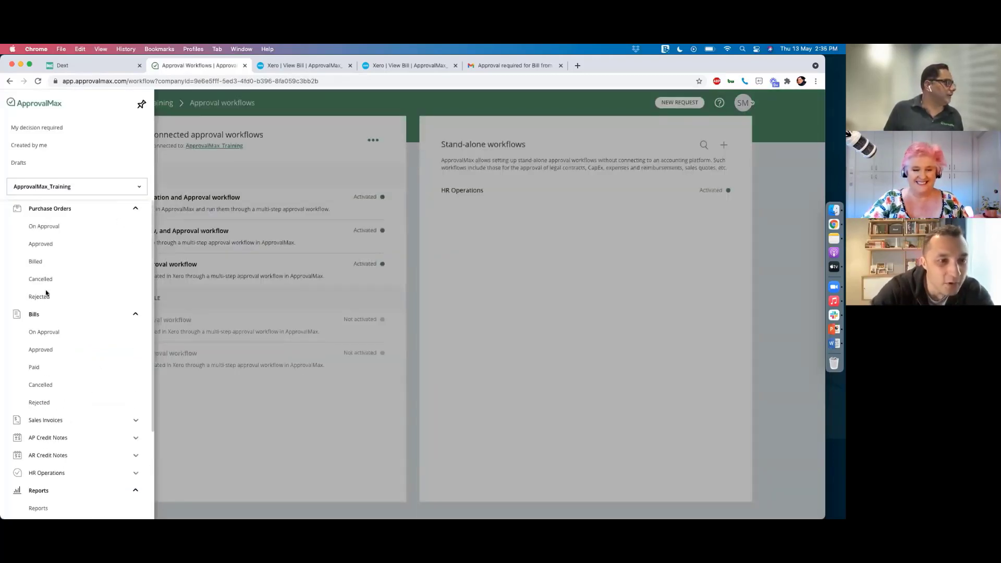
pyautogui.click(49, 336)
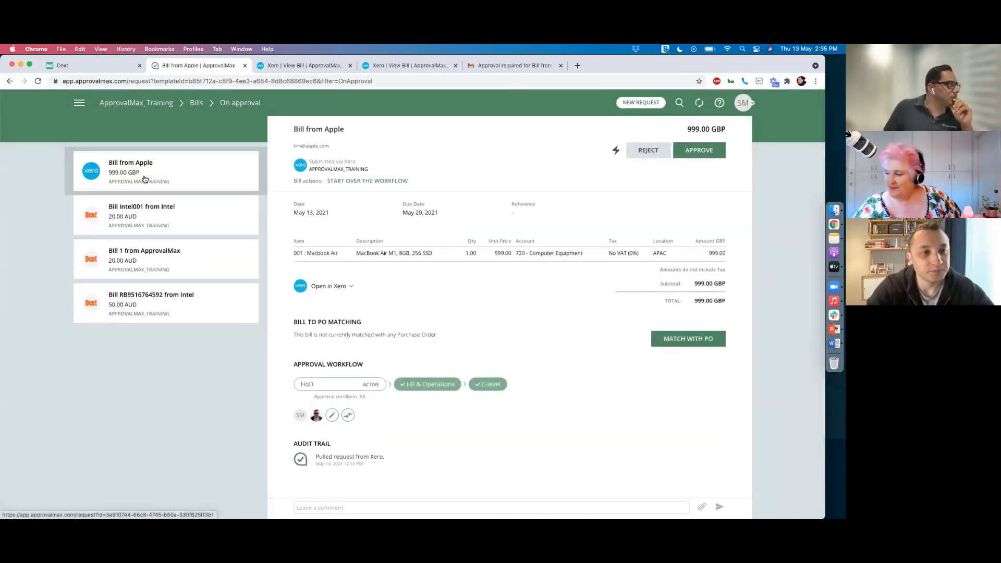
pyautogui.click(140, 224)
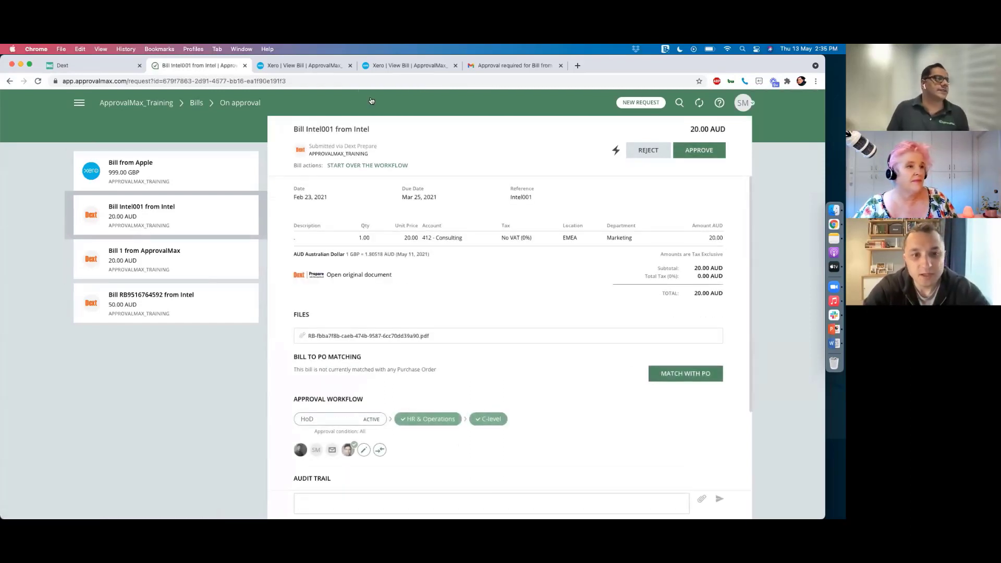
pyautogui.click(682, 374)
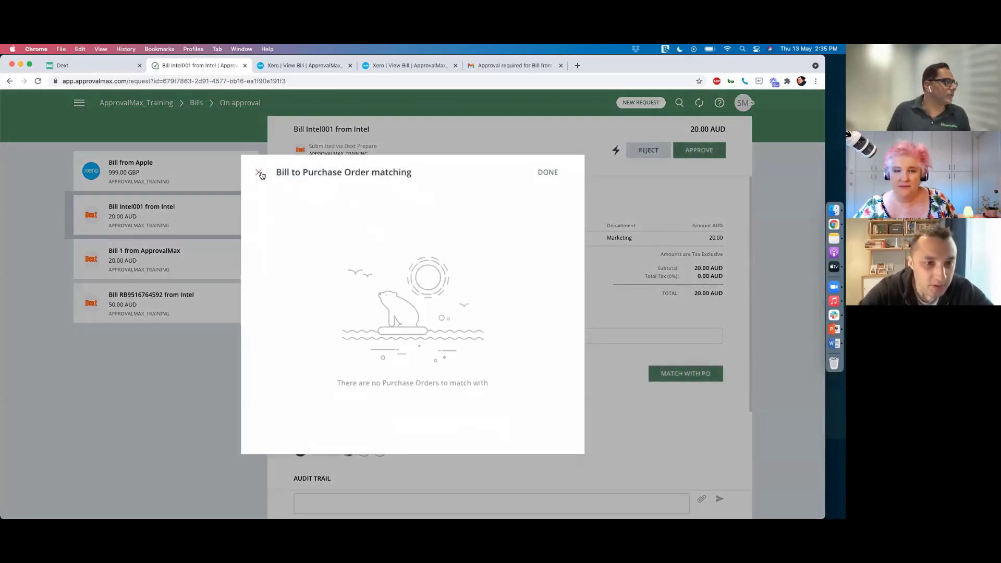
pyautogui.click(259, 172)
pyautogui.click(156, 267)
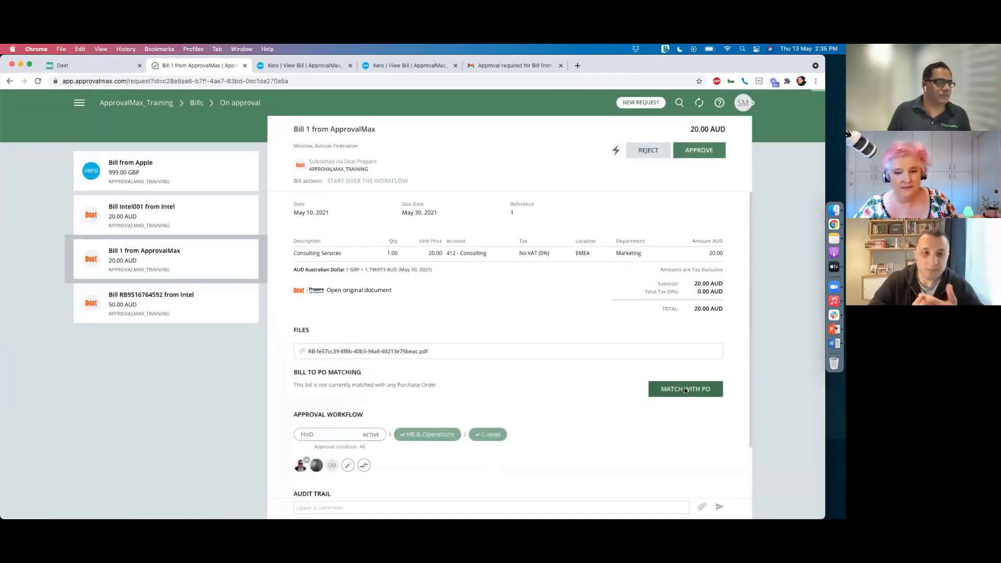
pyautogui.click(684, 388)
pyautogui.click(259, 172)
pyautogui.click(172, 319)
pyautogui.click(681, 377)
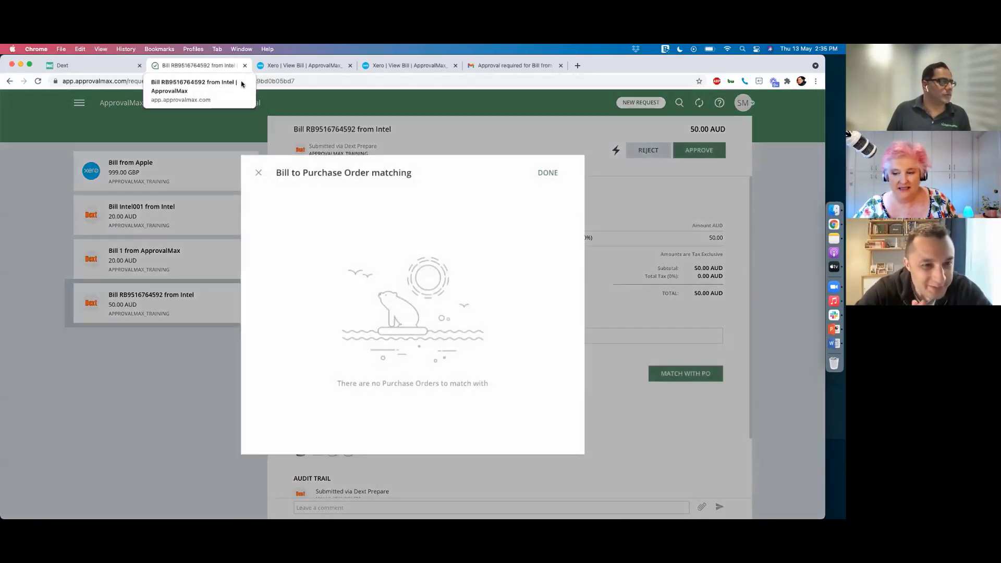
pyautogui.click(263, 177)
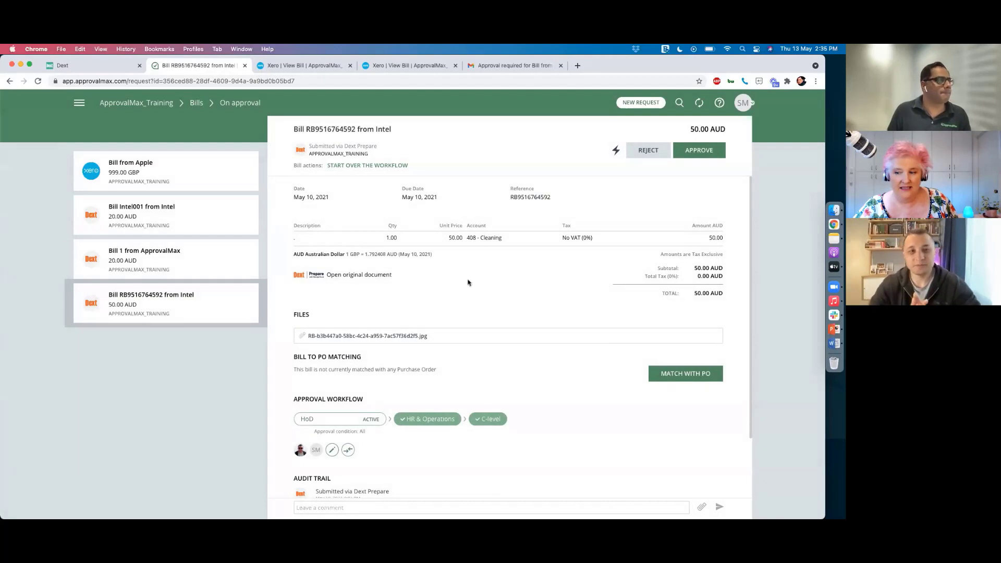
# Match the 999.00 GBP bill from Apple with Purchase Order PO-0002.
pyautogui.click(144, 164)
pyautogui.click(688, 341)
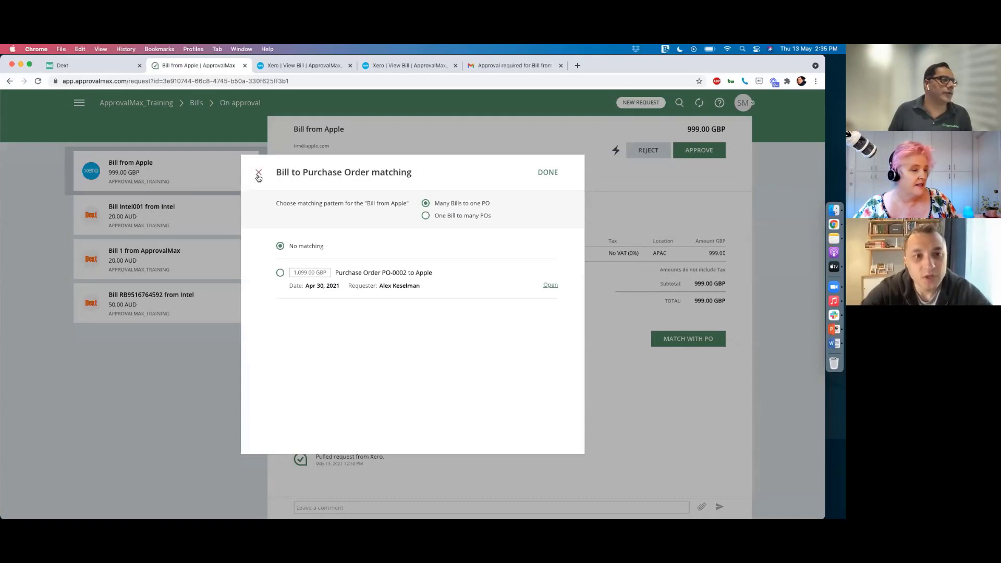
pyautogui.click(280, 275)
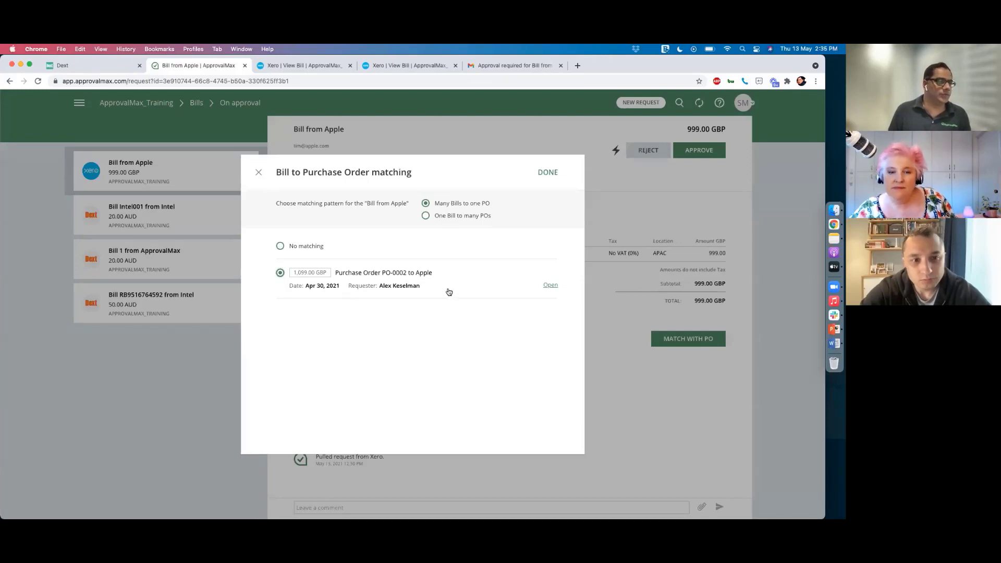
pyautogui.click(543, 173)
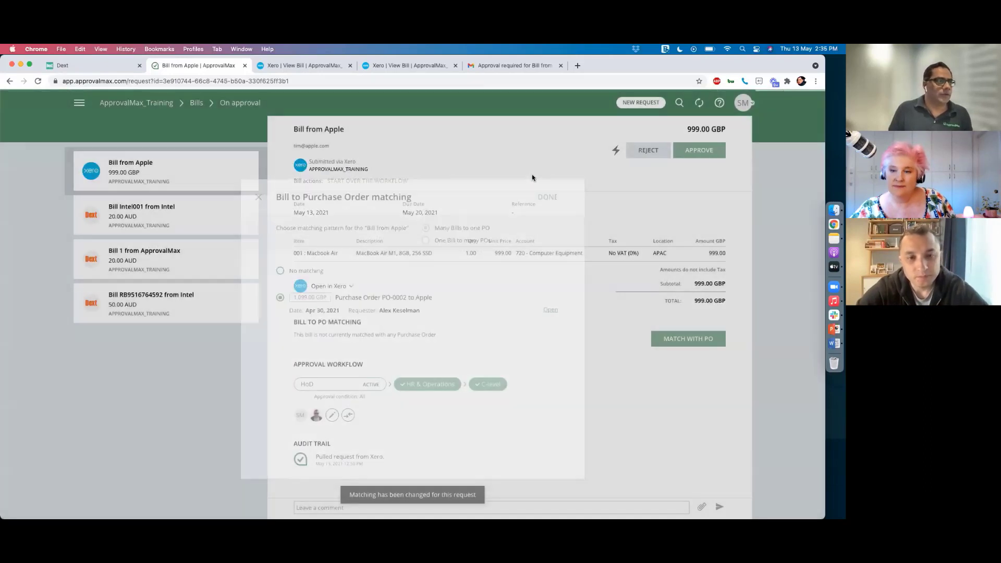
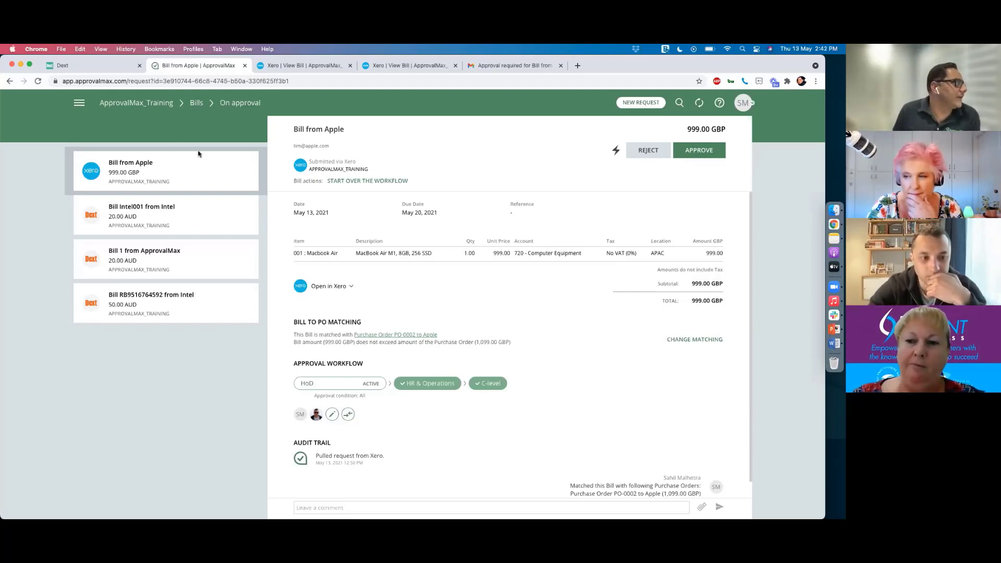
# Go to the organisation's approval workflows and open the stand-alone HR Operations workflow.
pyautogui.click(78, 105)
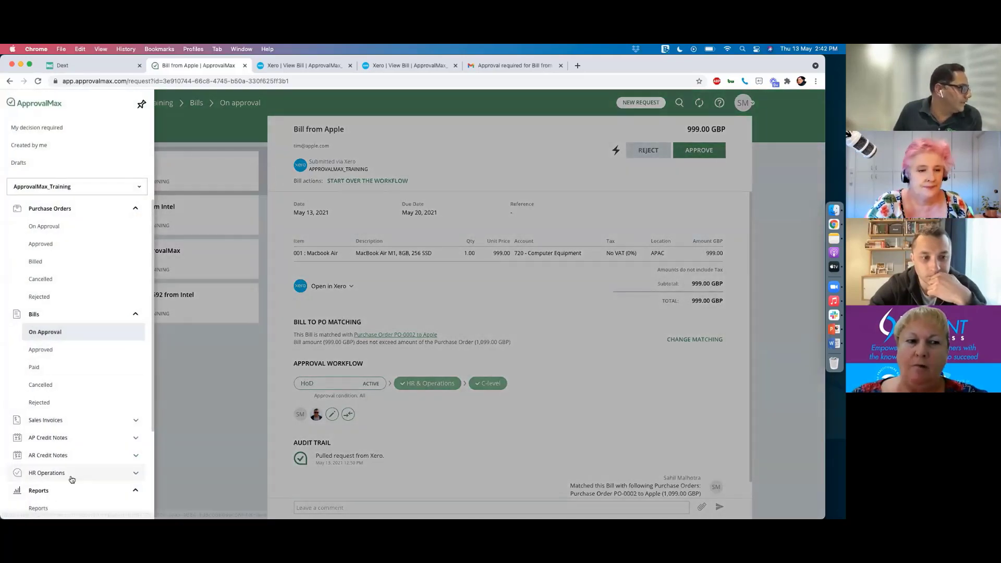
pyautogui.scroll(-3, 63, 433)
pyautogui.click(59, 424)
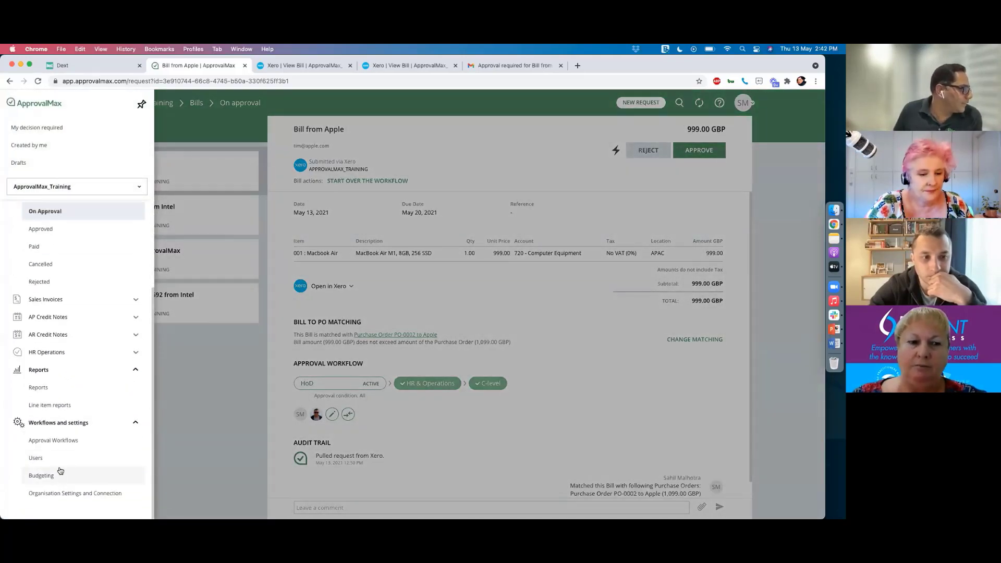
pyautogui.click(58, 442)
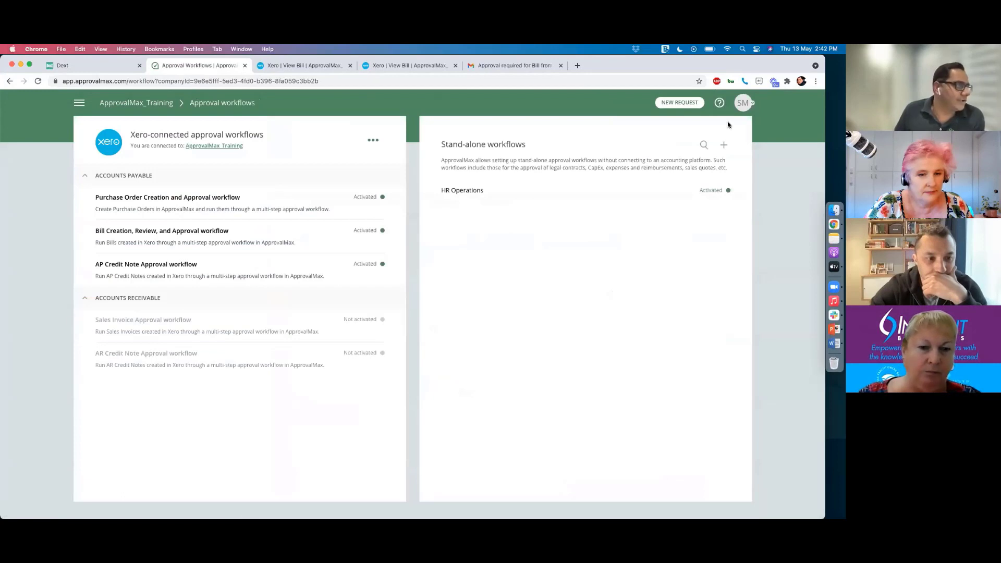
pyautogui.click(596, 199)
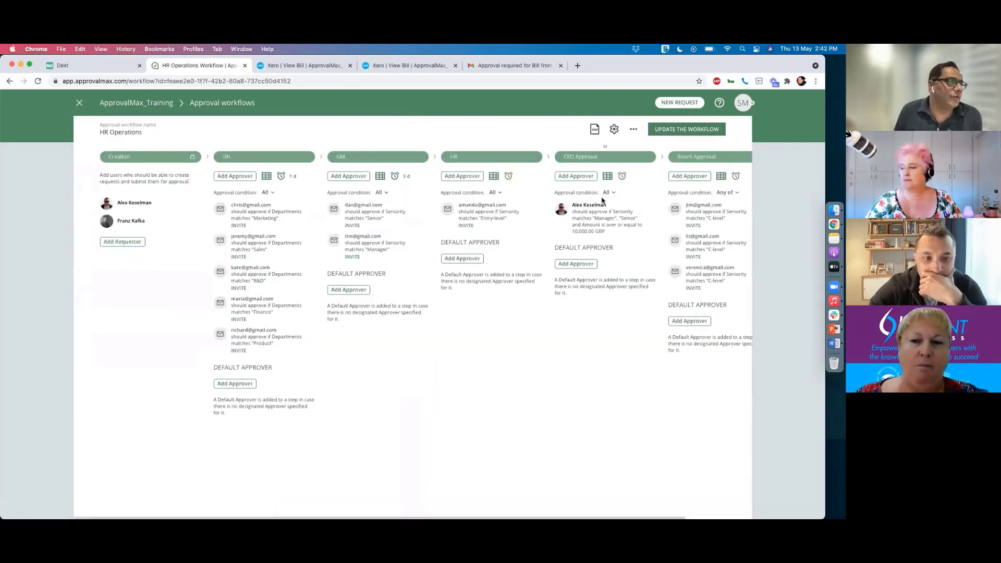
# Add an approval step named "CEO" after Board Approval in the HR Operations workflow.
pyautogui.hscroll(-1, 442, 229)
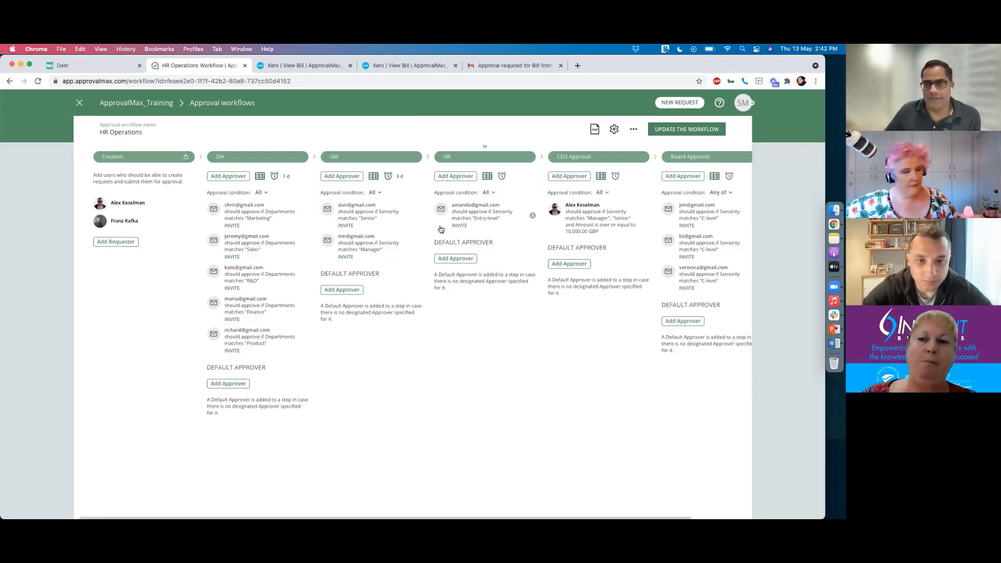
pyautogui.hscroll(3, 360, 259)
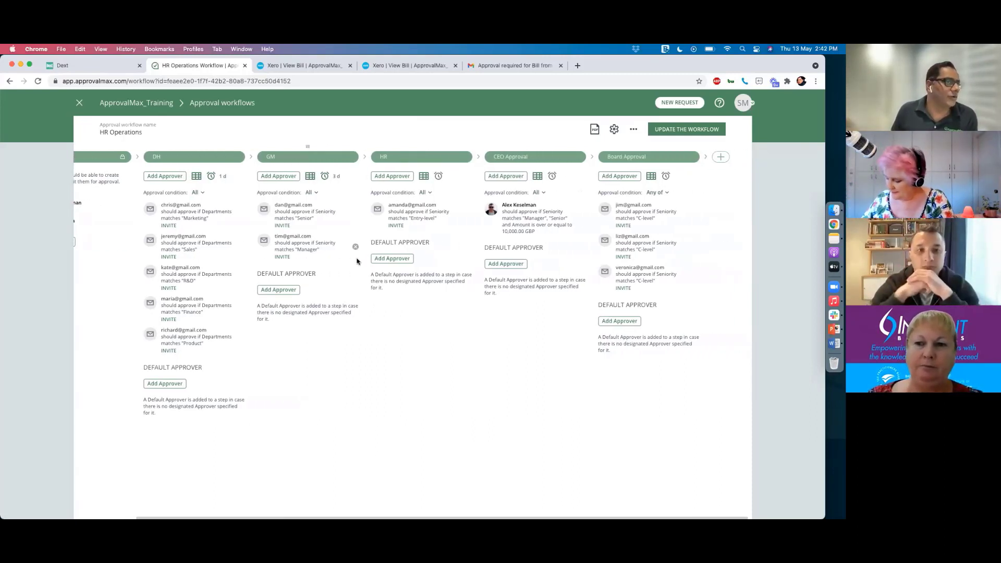
pyautogui.click(718, 157)
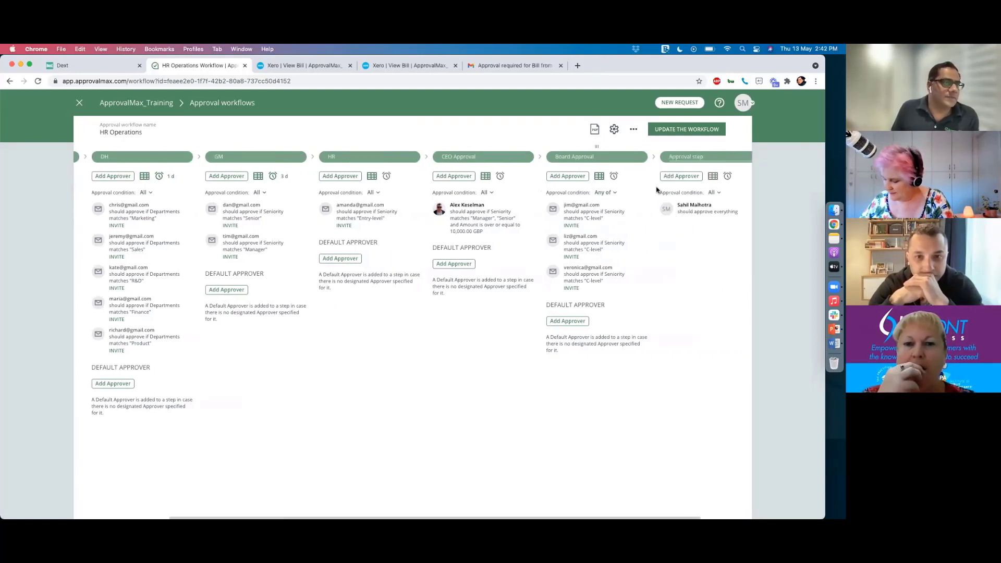
pyautogui.write('CEO')
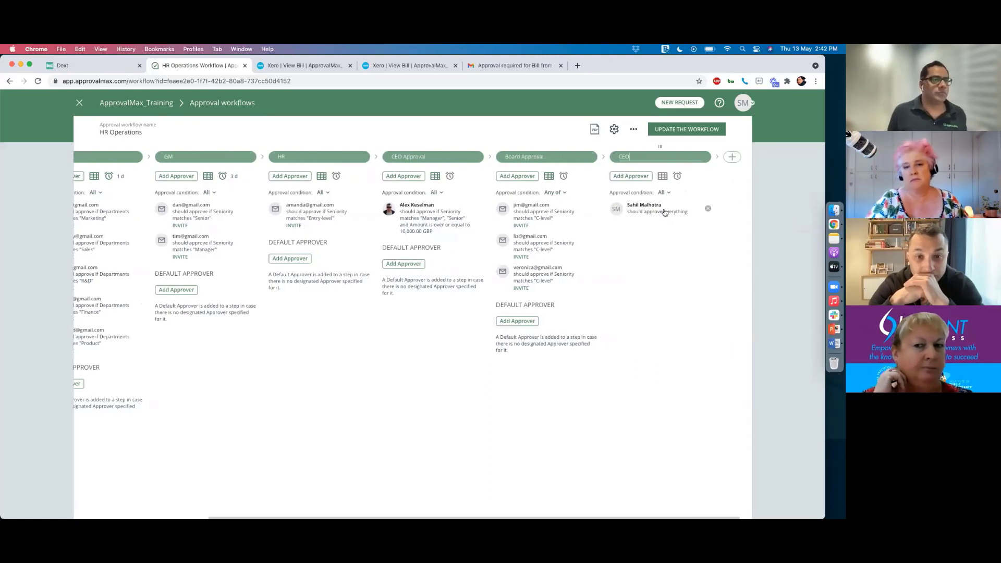
# Open the CEO step's approval matrix and add a custom field named "Just for fun".
pyautogui.click(665, 213)
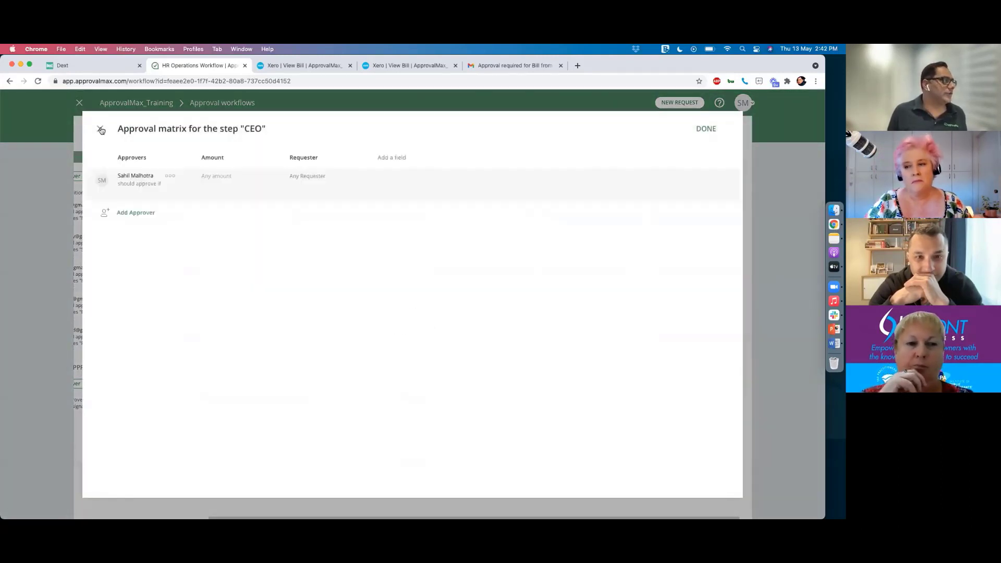
pyautogui.click(219, 177)
pyautogui.click(302, 176)
pyautogui.click(399, 158)
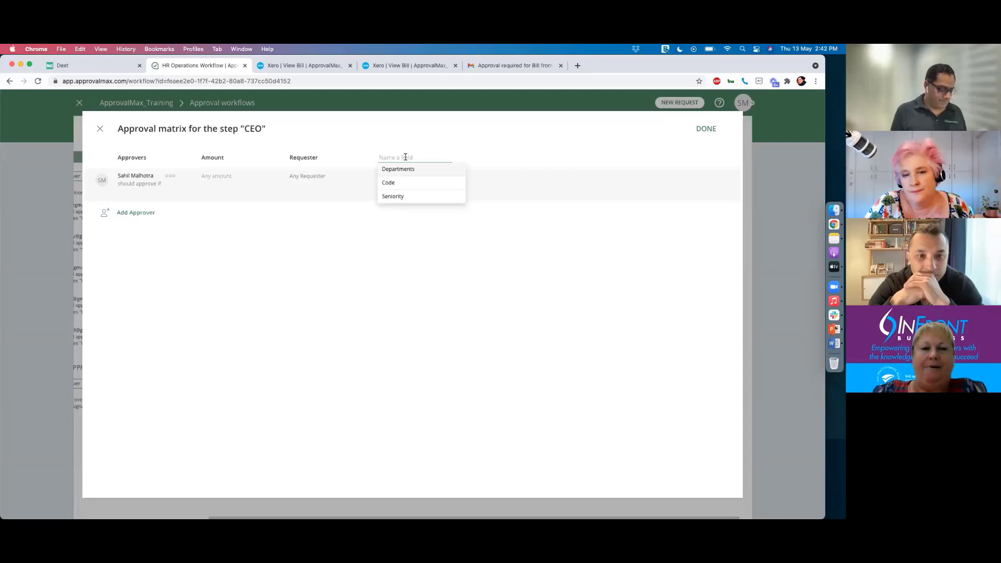
pyautogui.write('Just')
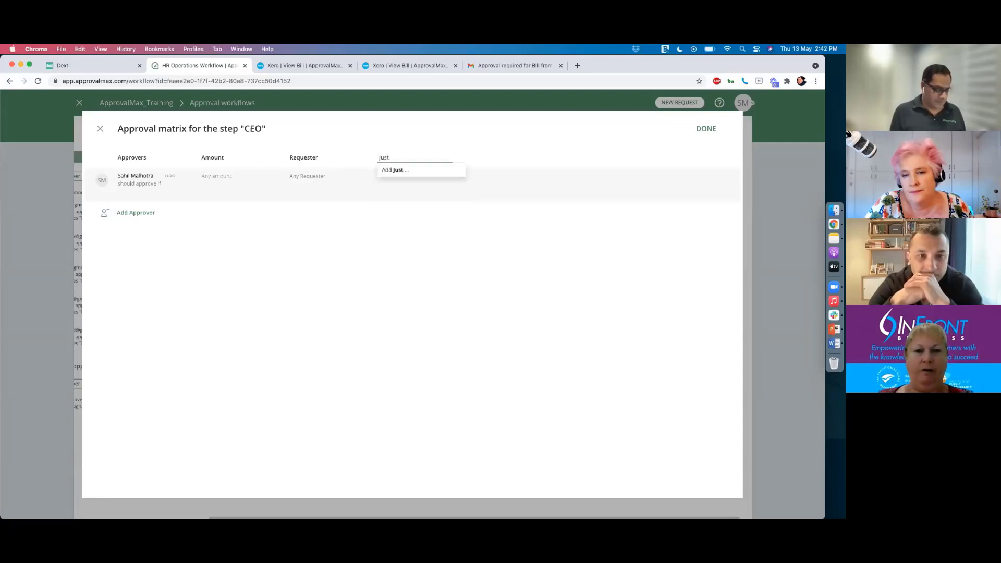
pyautogui.write(' for fun')
pyautogui.press('Return')
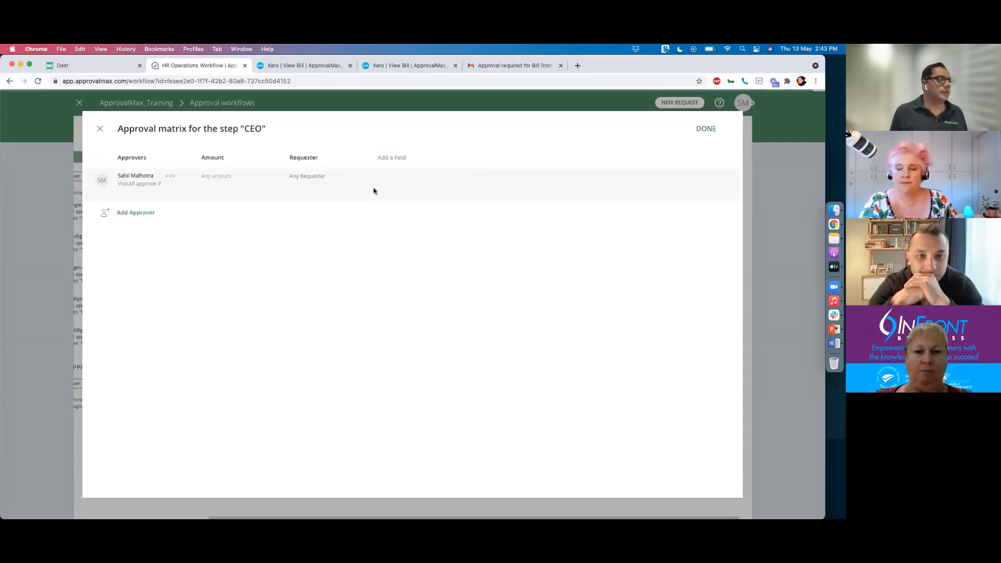
# Set the CEO approver's condition to Just for fun matches "No fun" and "Fun", and apply the matrix.
pyautogui.click(409, 177)
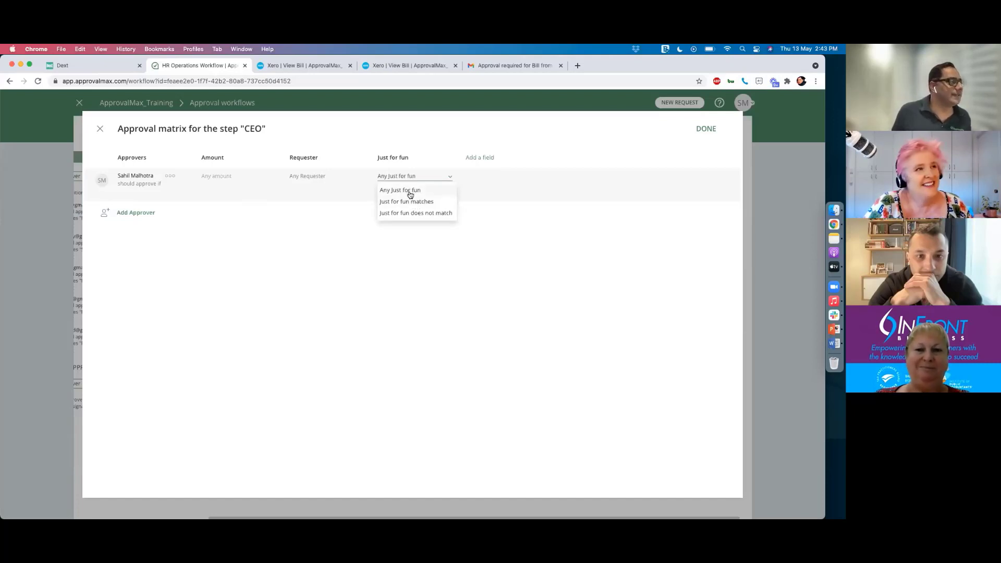
pyautogui.click(410, 191)
pyautogui.click(406, 179)
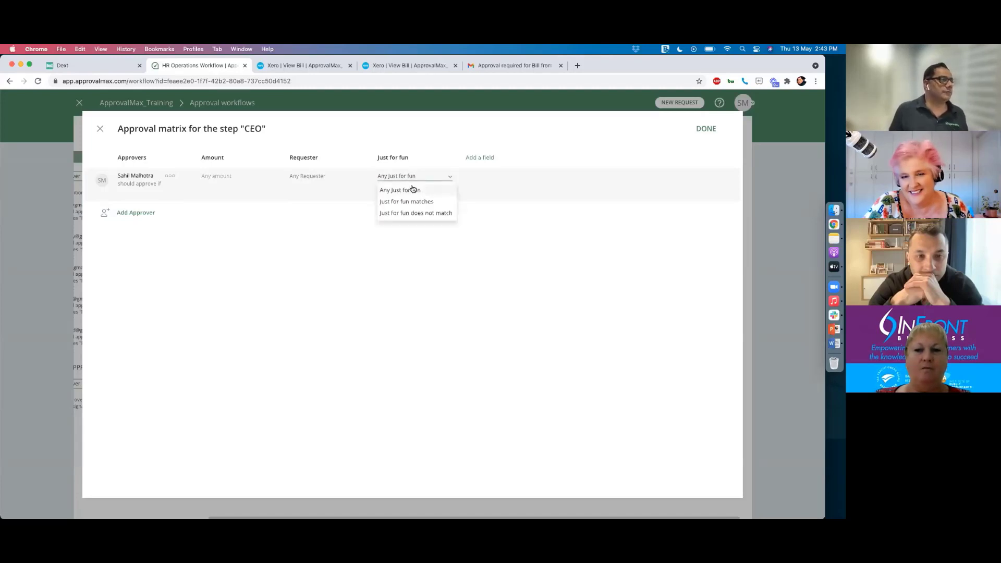
pyautogui.click(413, 202)
pyautogui.click(408, 187)
pyautogui.write('No fun')
pyautogui.press('Return')
pyautogui.write('Fun')
pyautogui.click(406, 199)
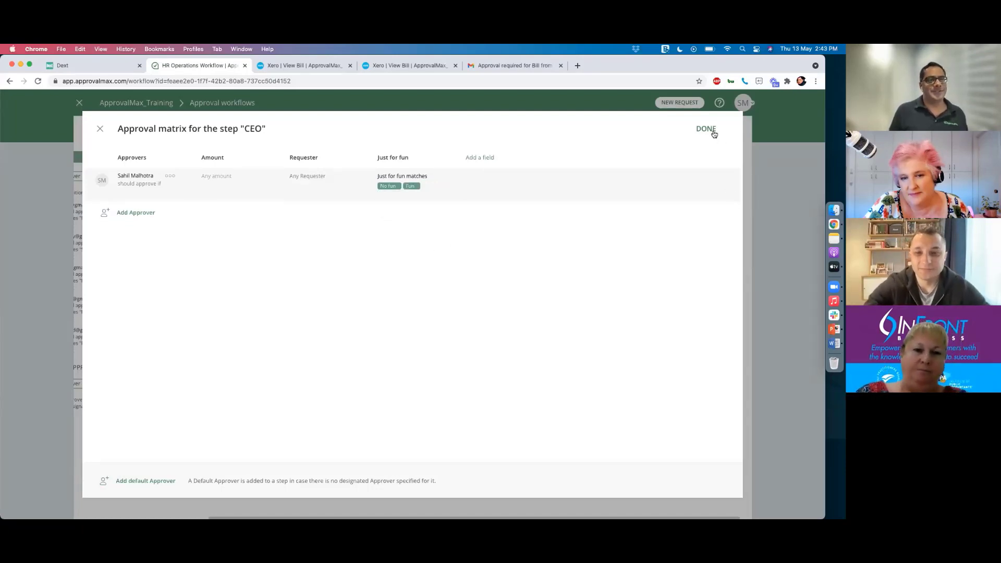
pyautogui.click(706, 129)
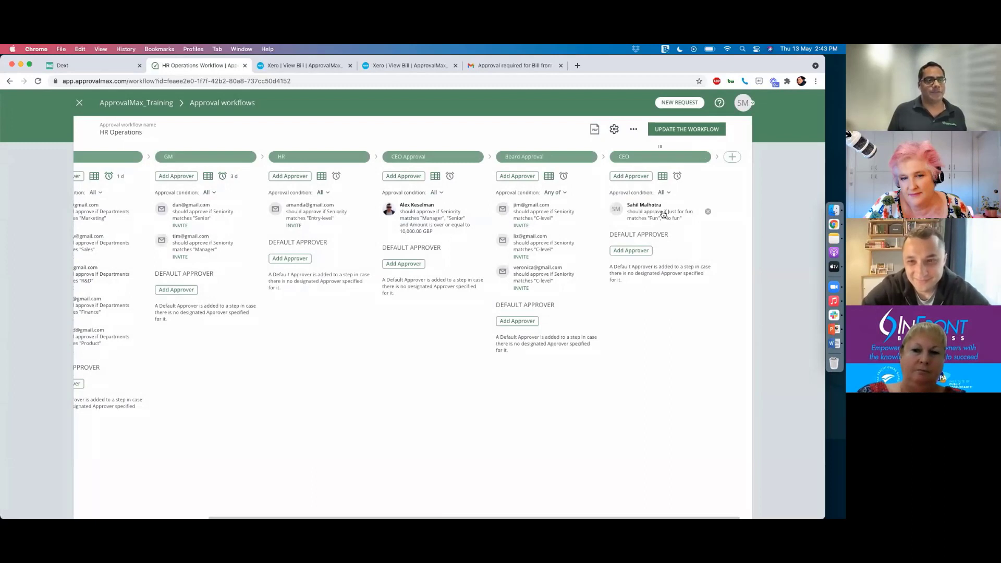
# Review the CEO step's approval matrix again, close it and try to open the HR Operations workflow settings.
pyautogui.click(663, 214)
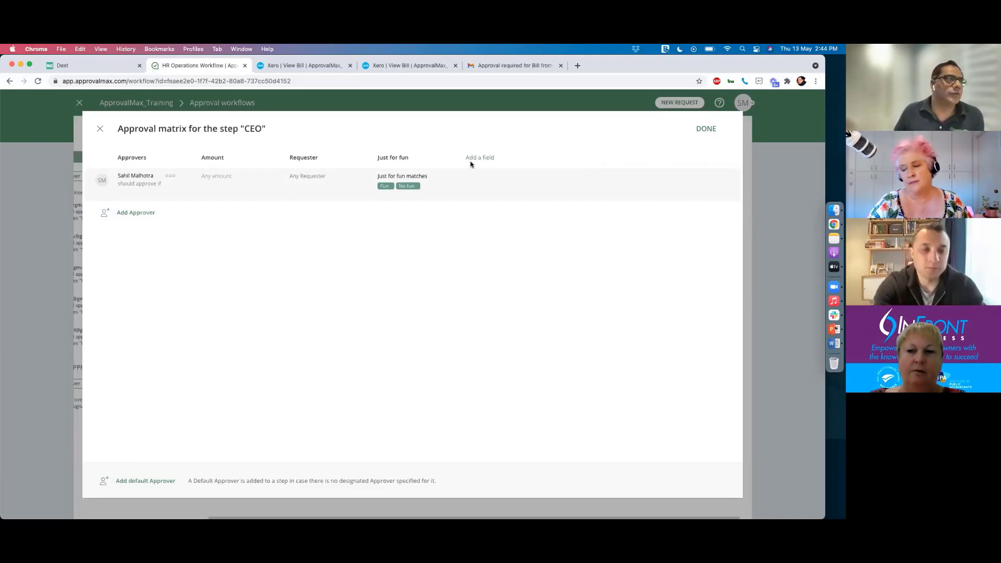
pyautogui.click(705, 129)
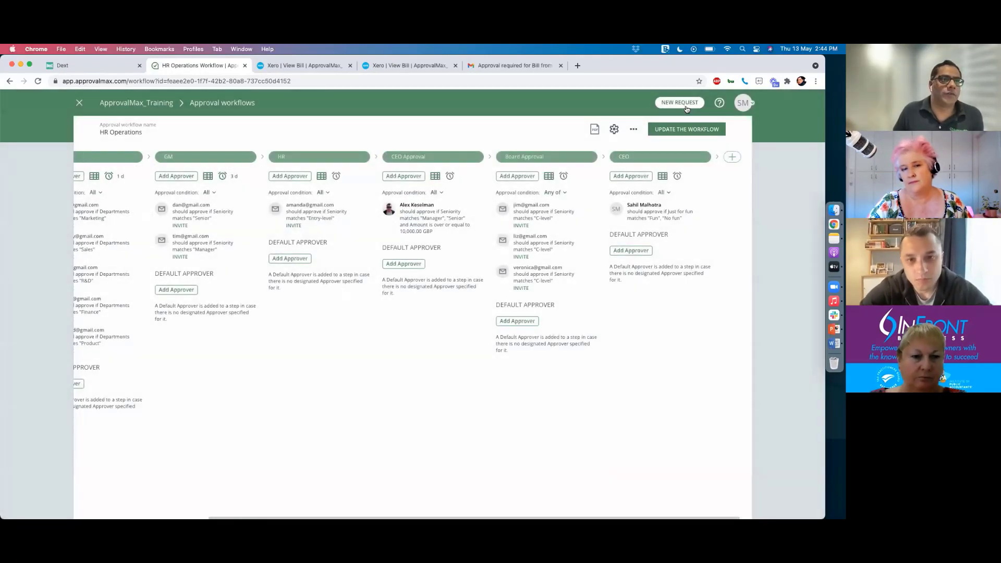
pyautogui.click(615, 128)
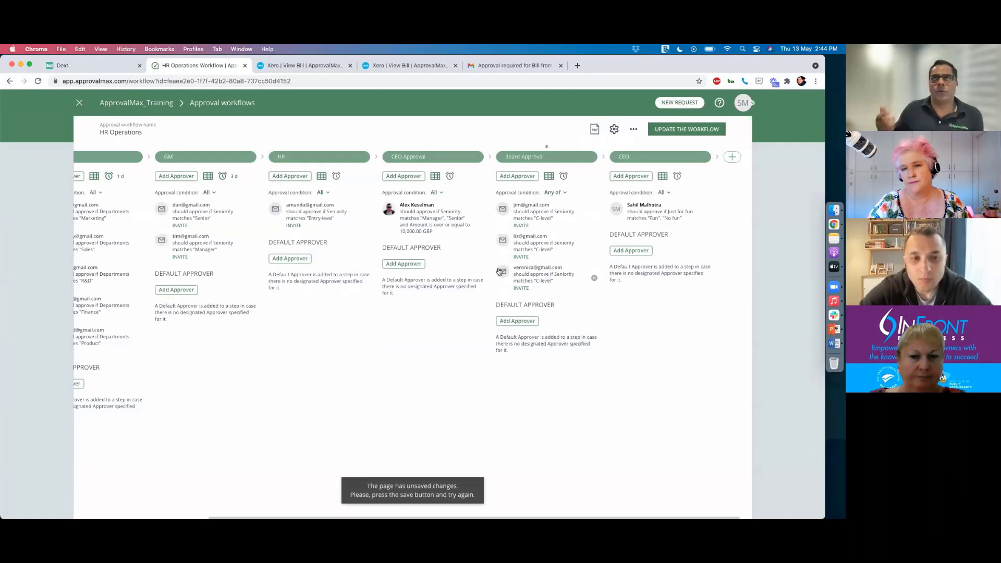
pyautogui.moveTo(499, 272)
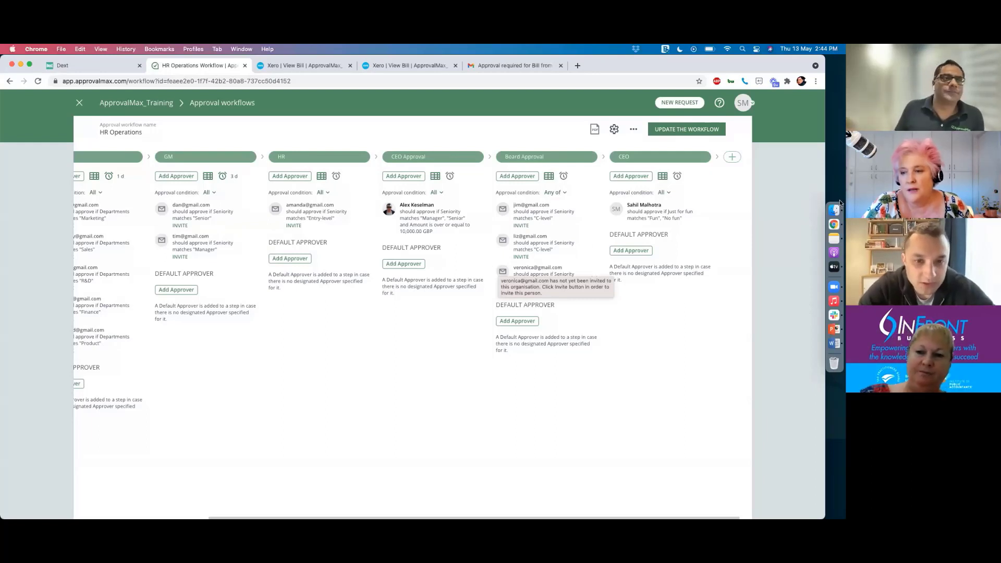
# Update the HR Operations approval workflow, and briefly open and close the new request dialog.
pyautogui.click(701, 134)
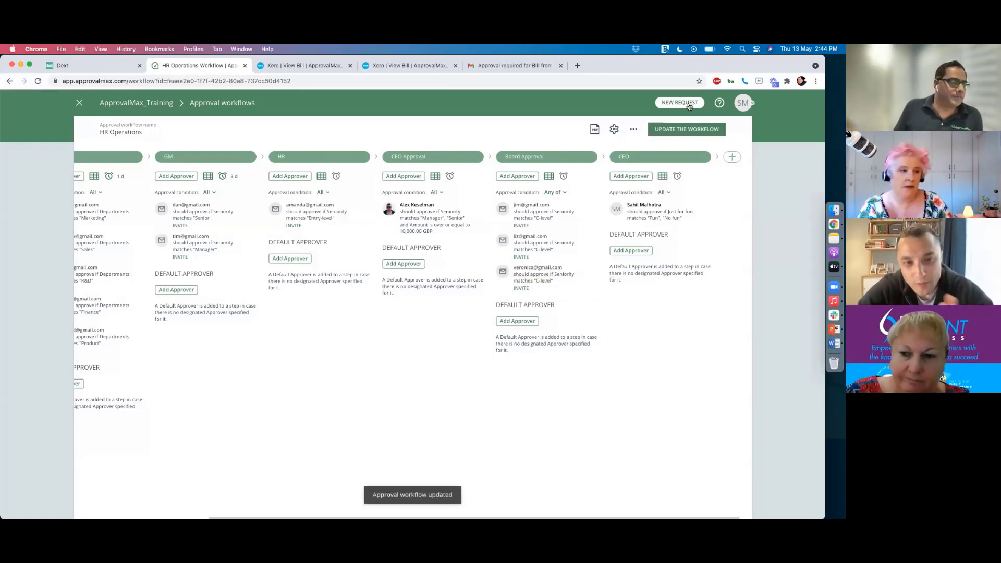
pyautogui.click(687, 104)
pyautogui.click(233, 190)
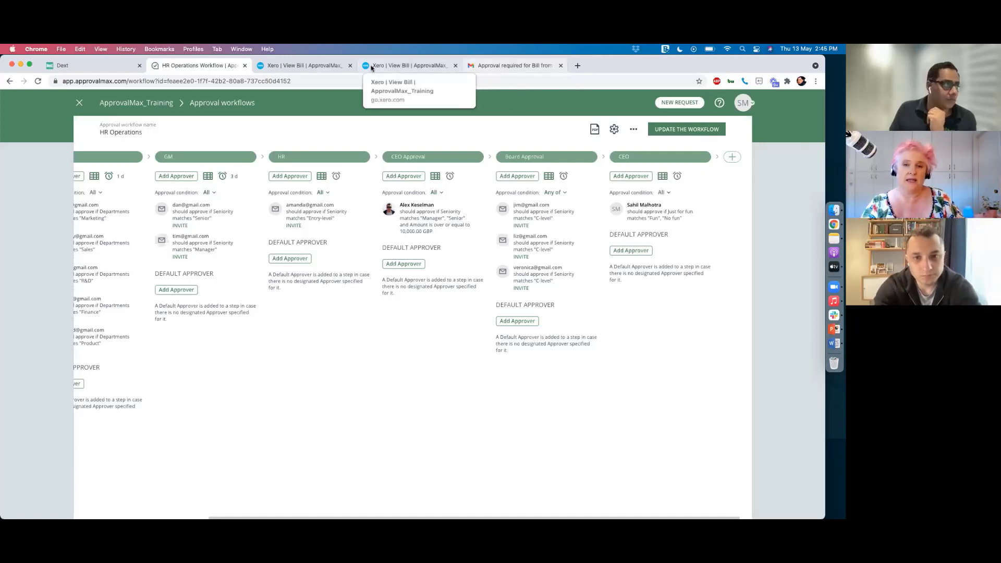
# Create a new Purchase Order request for ApprovalMax Limited.
pyautogui.click(680, 103)
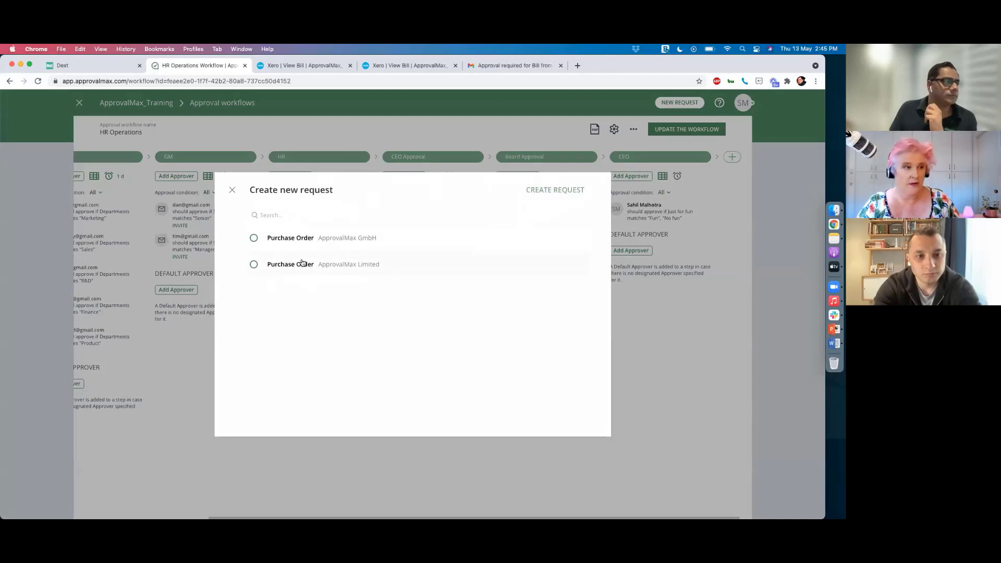
pyautogui.click(302, 264)
pyautogui.click(539, 190)
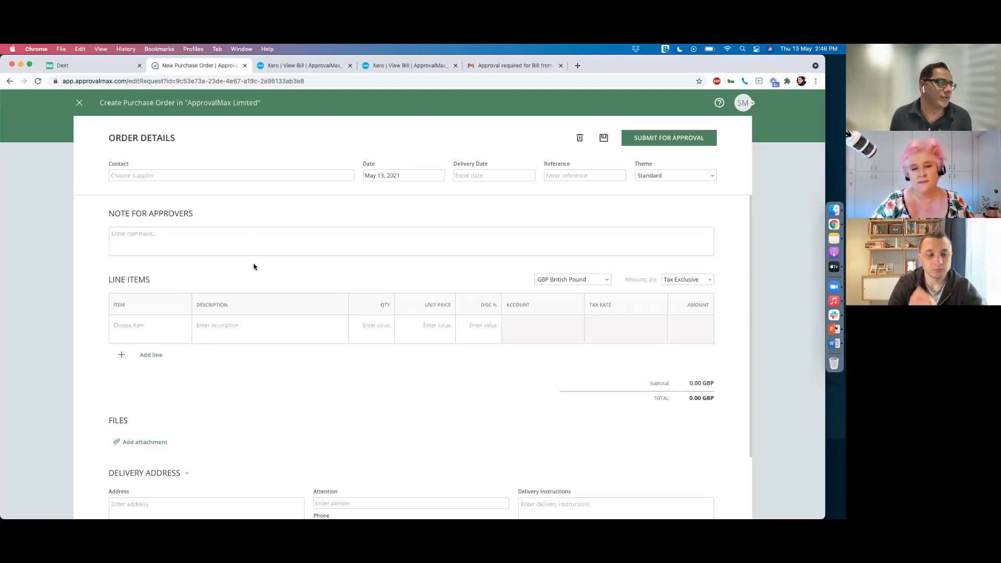
# Review the blank purchase order form, check the bill approval email in Gmail, and return to the form.
pyautogui.scroll(-3, 255, 266)
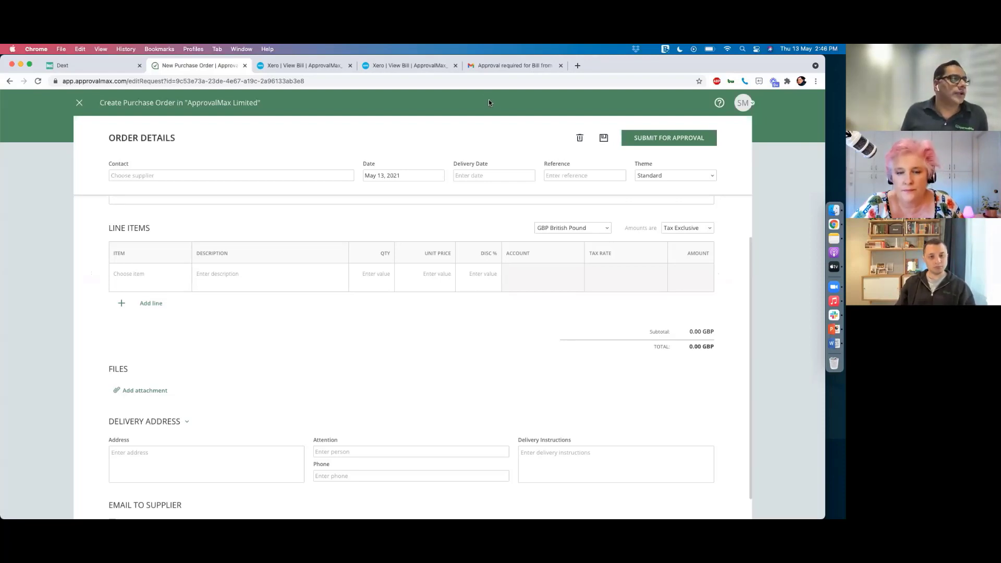
pyautogui.click(501, 66)
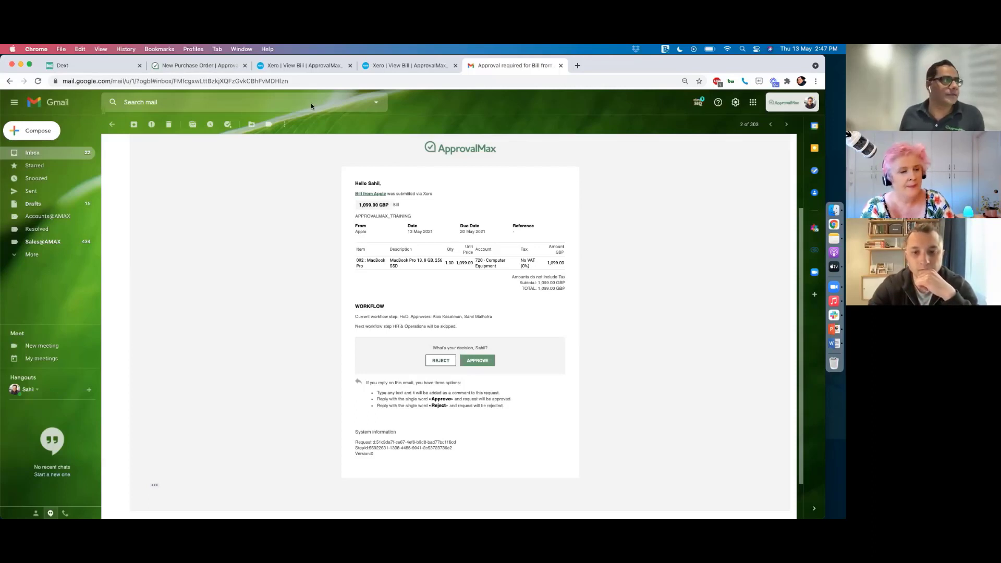
pyautogui.click(212, 67)
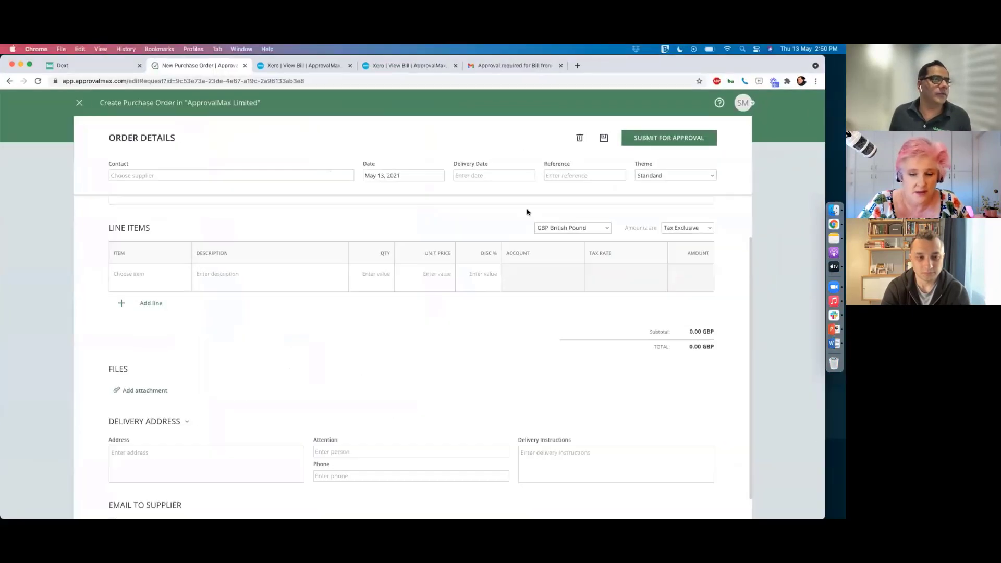
# Open the ApprovalMax website in a new browser tab and look over its home page.
pyautogui.click(578, 65)
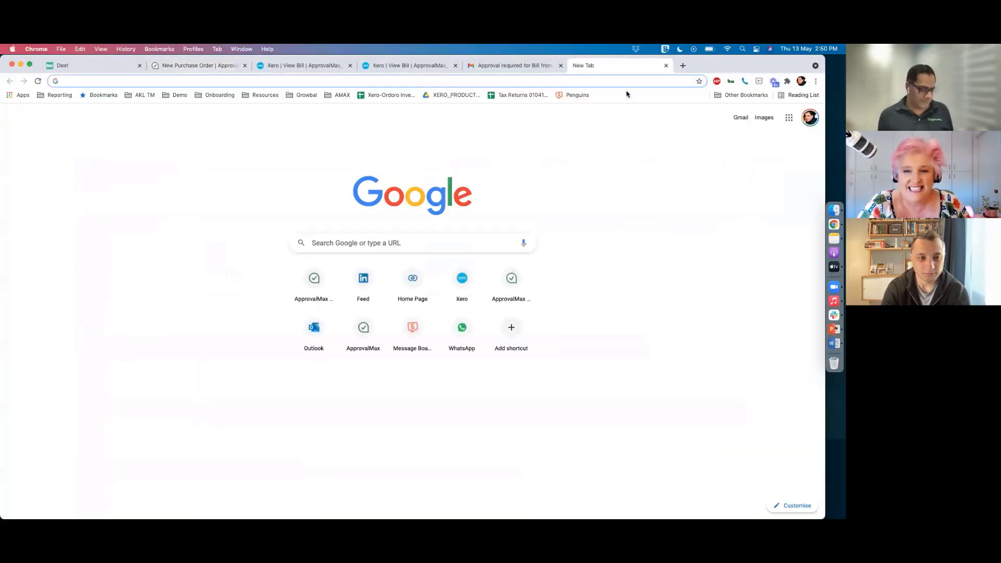
pyautogui.write('ap')
pyautogui.press('Down')
pyautogui.press('Down')
pyautogui.press('Down')
pyautogui.press('Down')
pyautogui.press('Return')
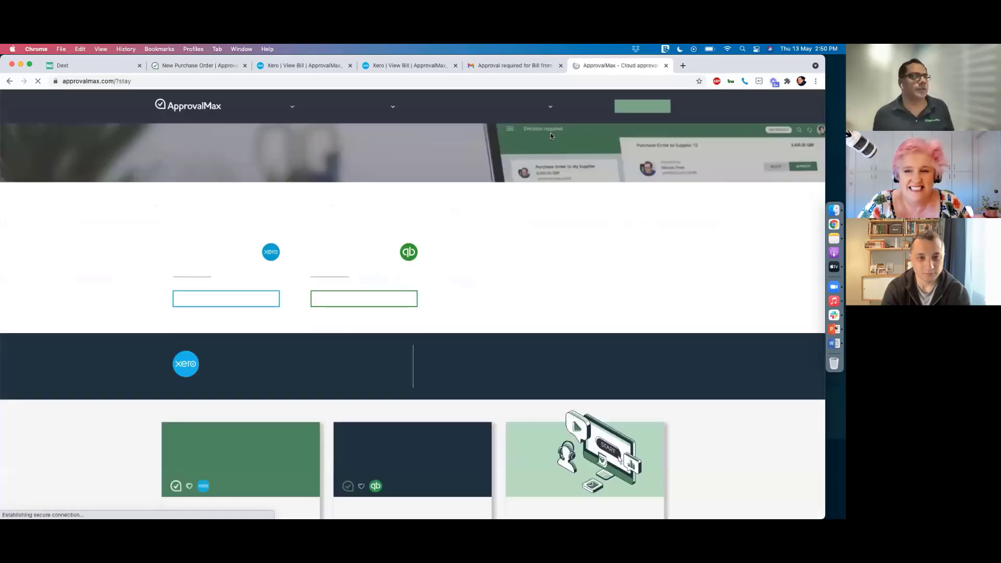
pyautogui.moveTo(391, 108)
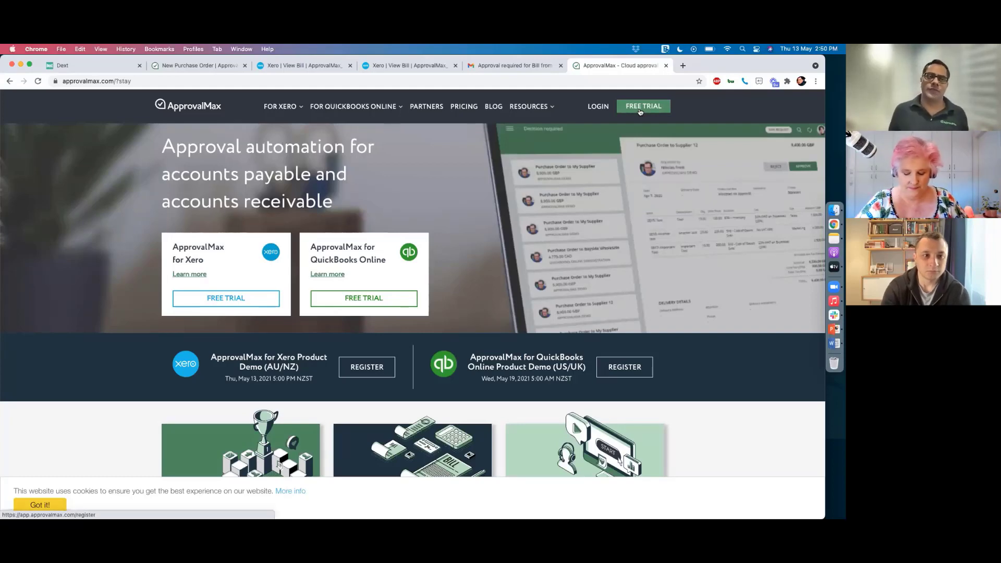
pyautogui.scroll(-2, 590, 179)
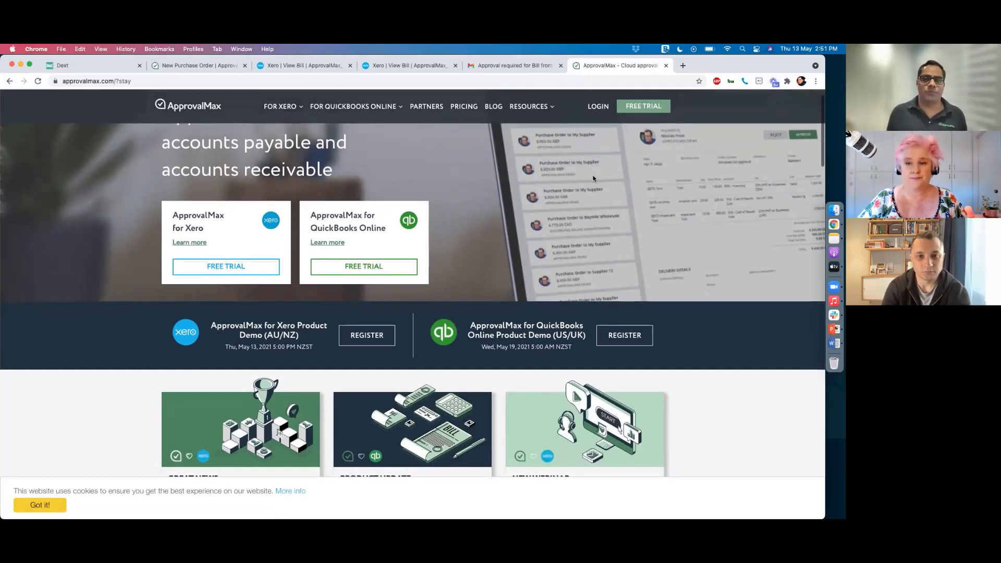
pyautogui.scroll(-1, 578, 178)
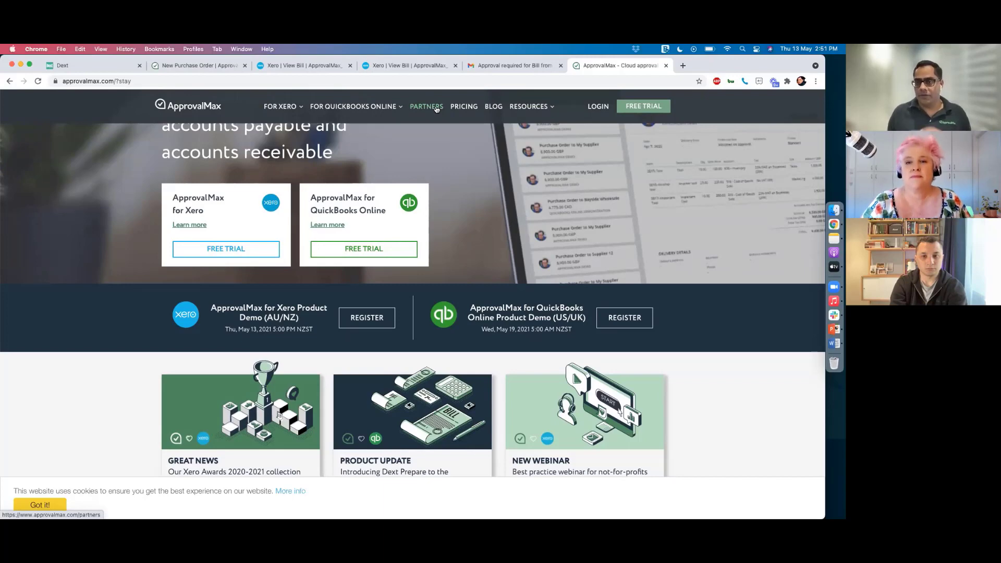
# Open the website's Partners page and read the Partner Programme benefits and Partner Portal sections.
pyautogui.click(438, 107)
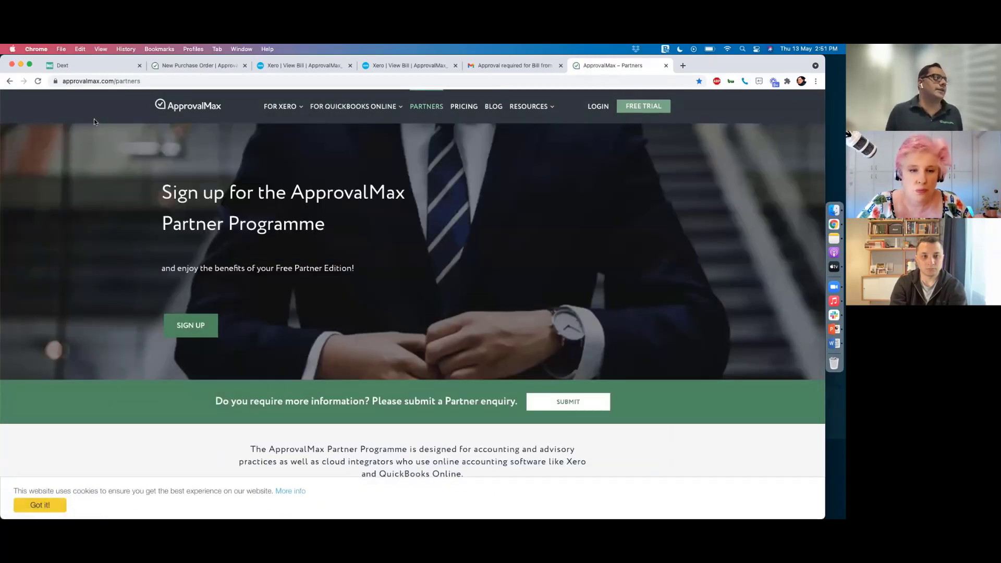
pyautogui.scroll(-5, 315, 287)
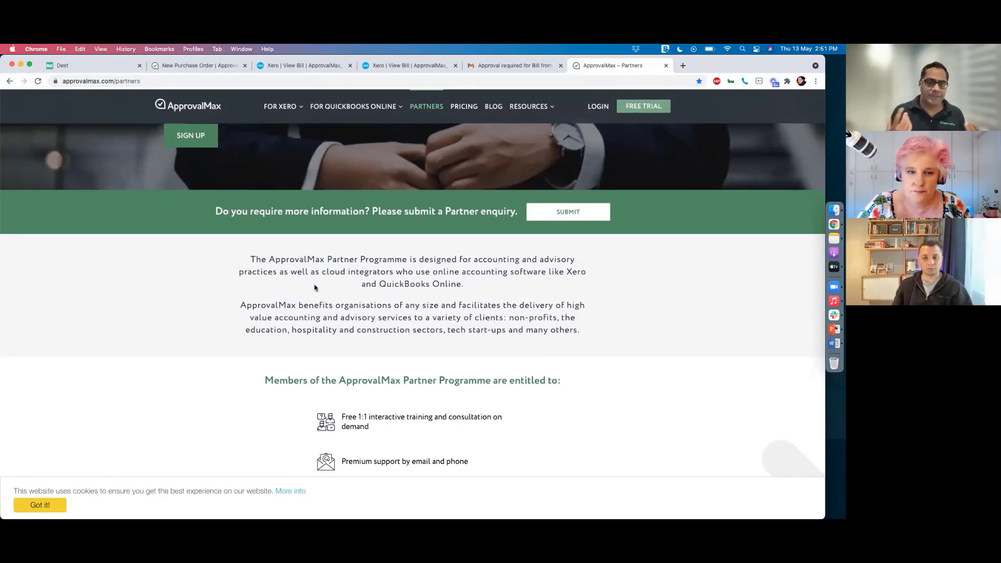
pyautogui.scroll(-3, 315, 287)
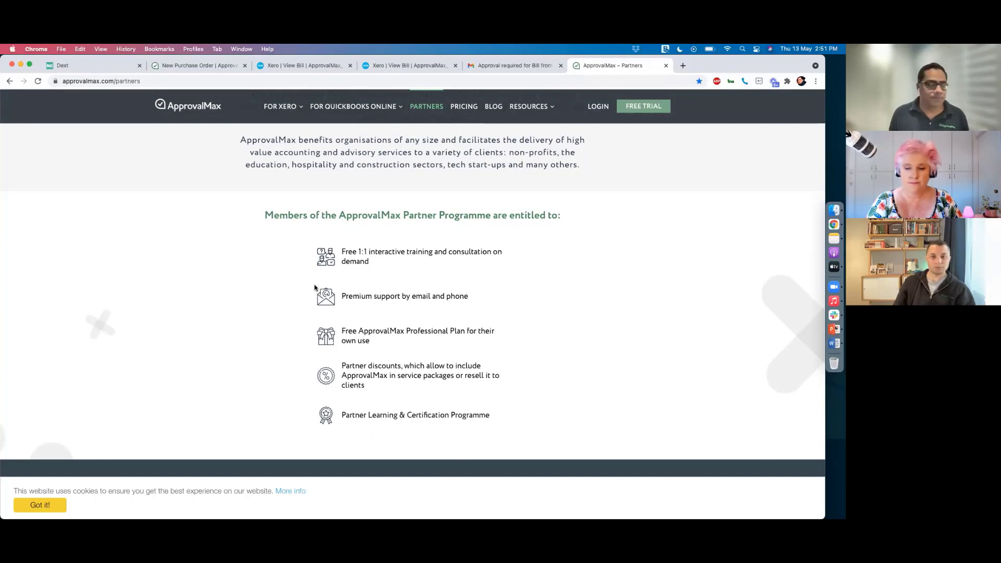
pyautogui.scroll(-2, 314, 287)
pyautogui.scroll(-1, 314, 287)
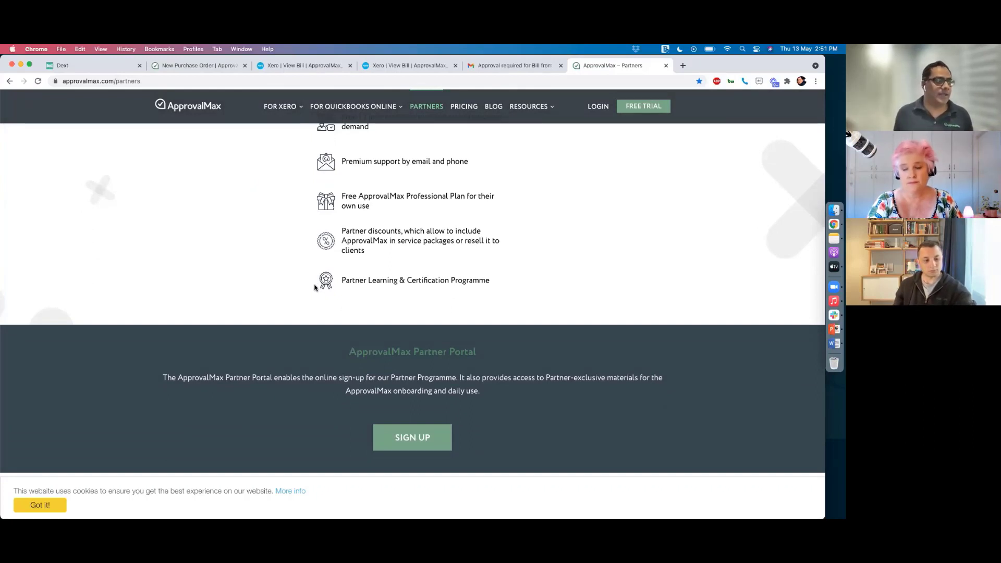
pyautogui.scroll(-3, 314, 287)
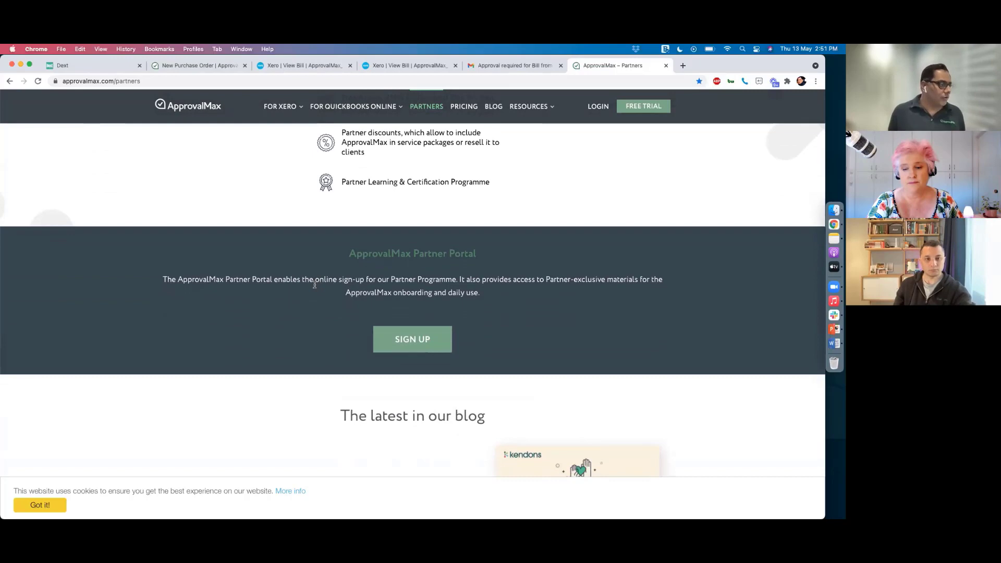
# Switch from the browser to the presentation's Q&A slide.
pyautogui.hotkey('ctrl', 'Up')
pyautogui.click(287, 344)
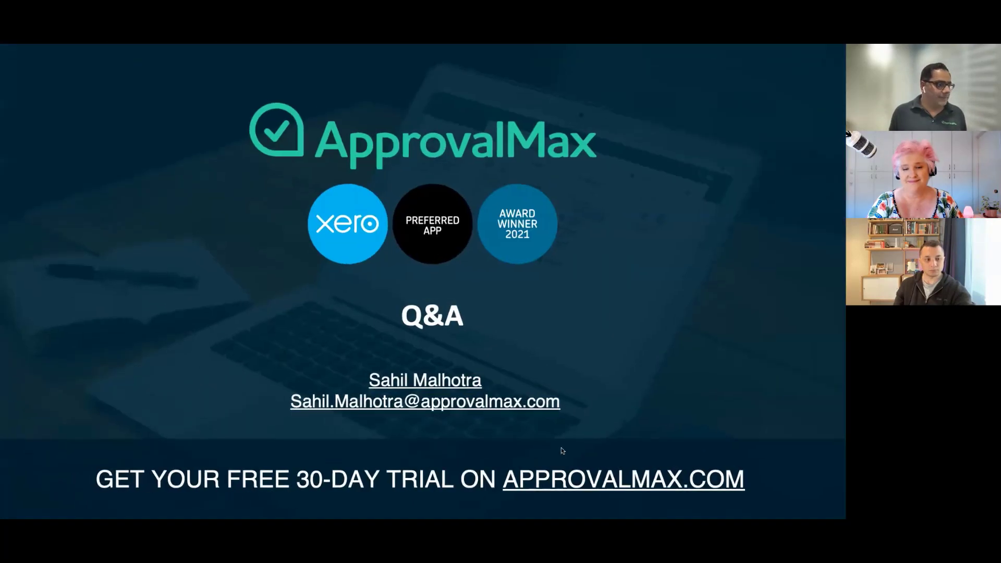